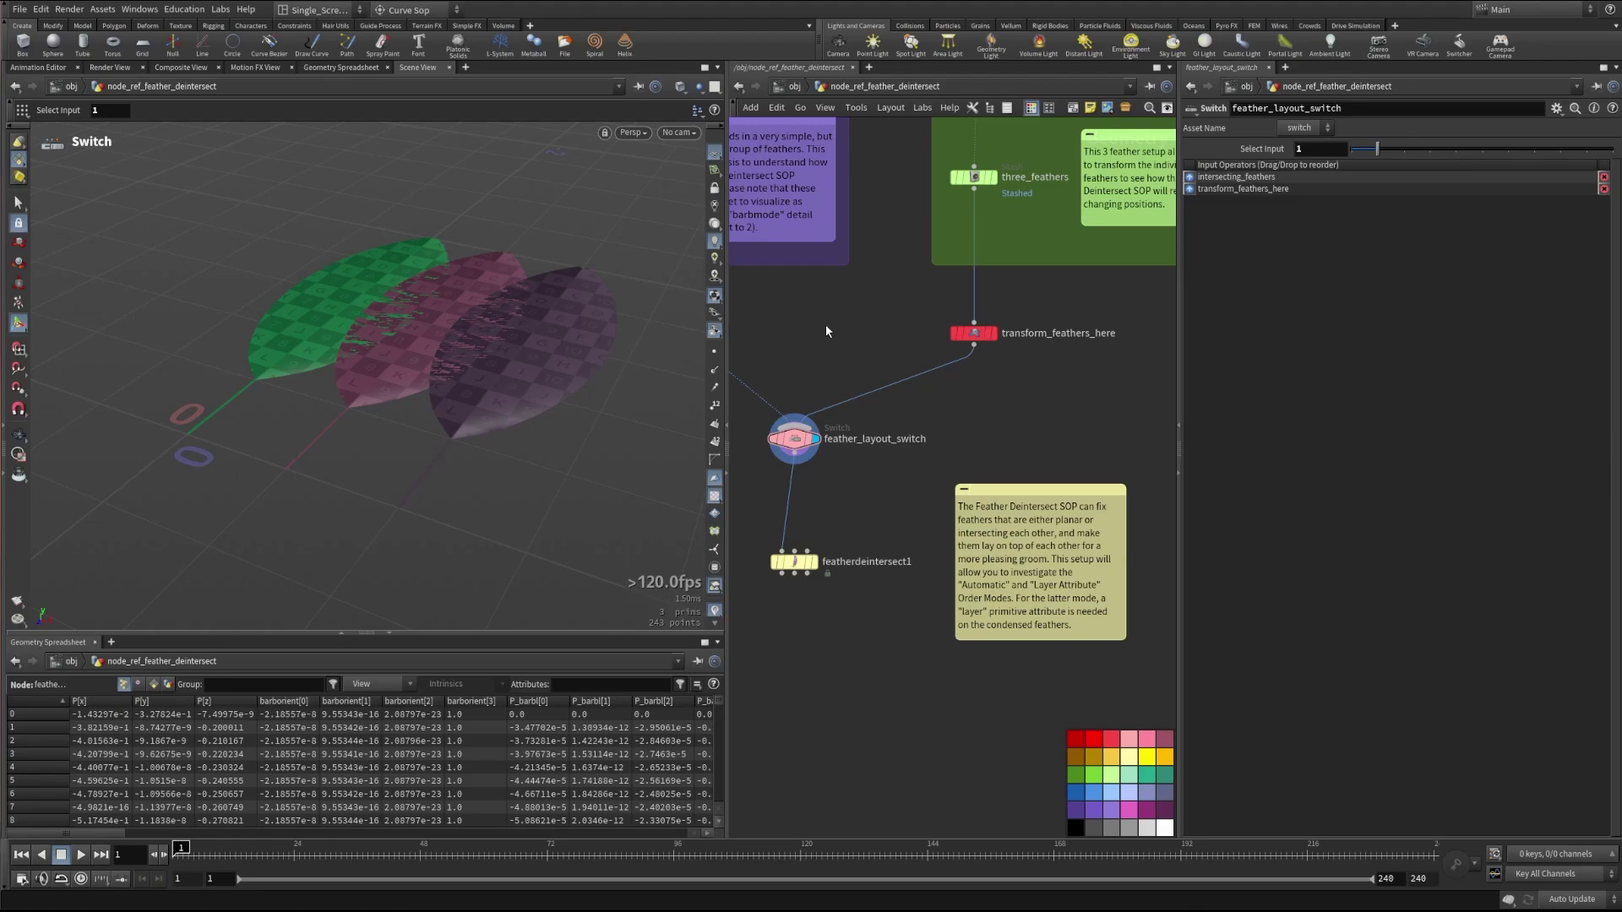
Step: Select the feather layout switch, preview its other input, and orbit the view higher
middle_drag(826, 333, 904, 340)
click(873, 457)
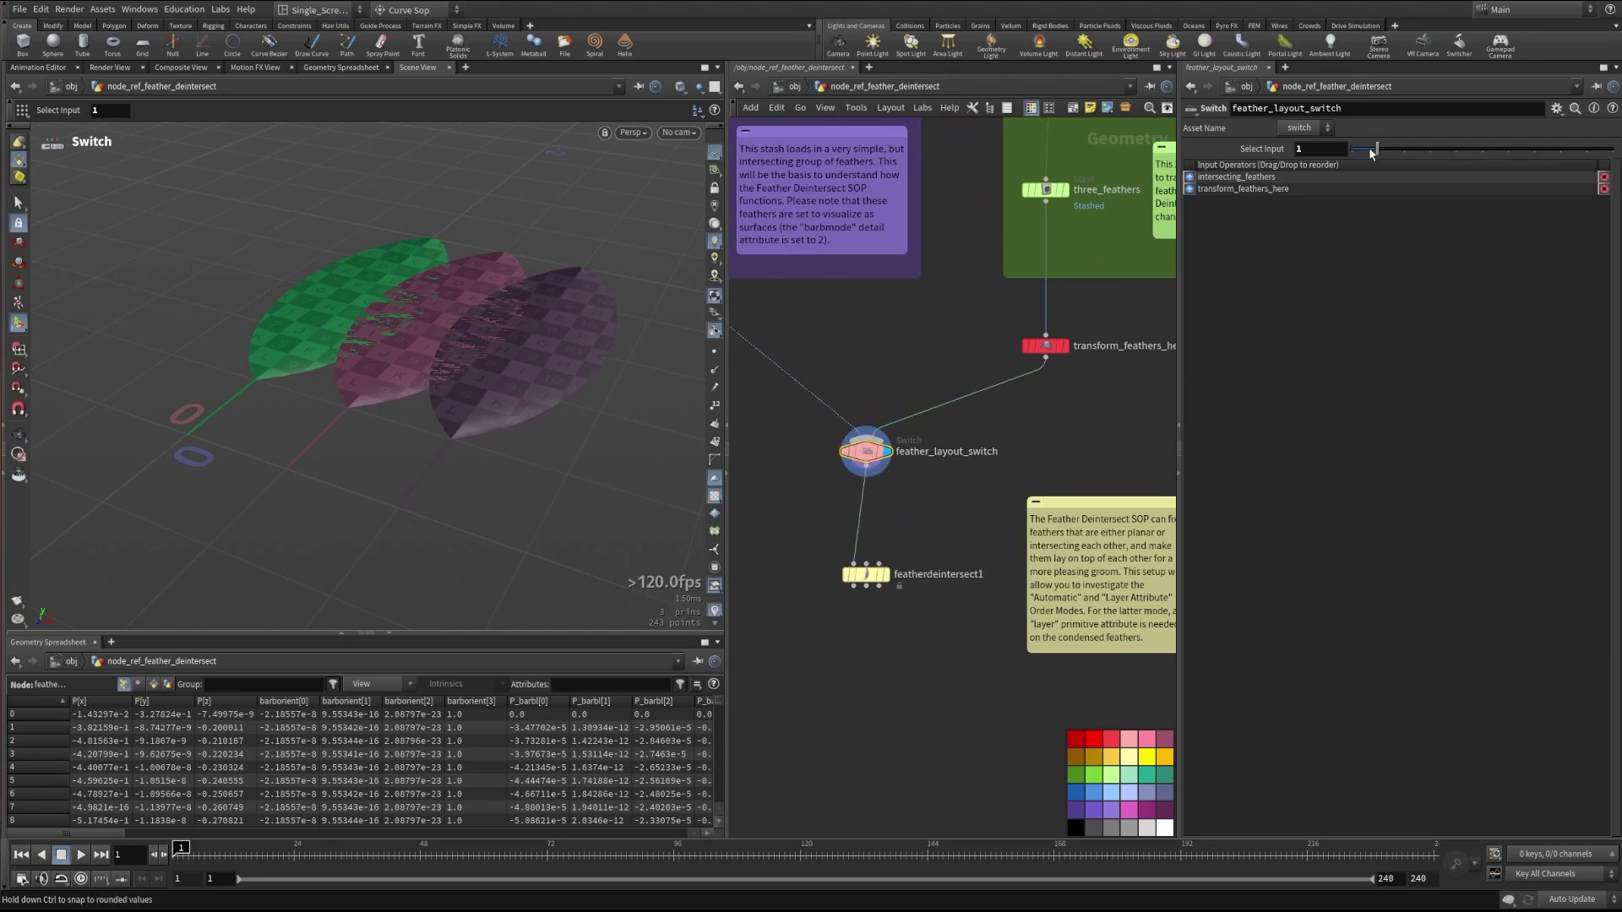
drag(1377, 149, 1370, 157)
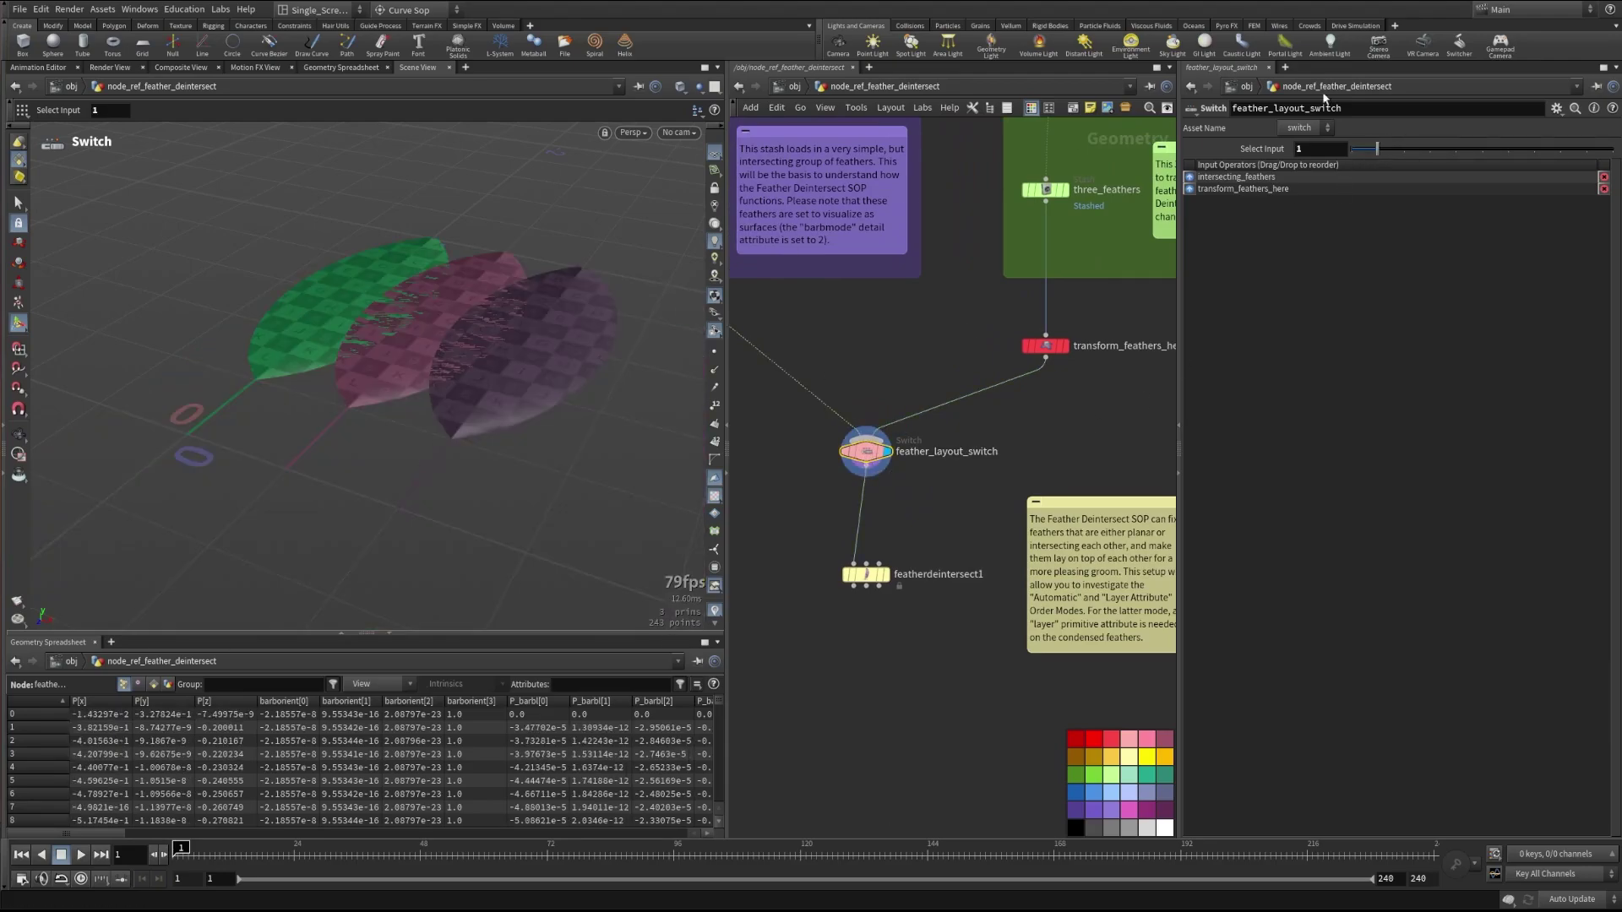
key(Escape)
mouse_move(433, 380)
mouse_down()
mouse_move(417, 413)
mouse_move(414, 397)
mouse_up()
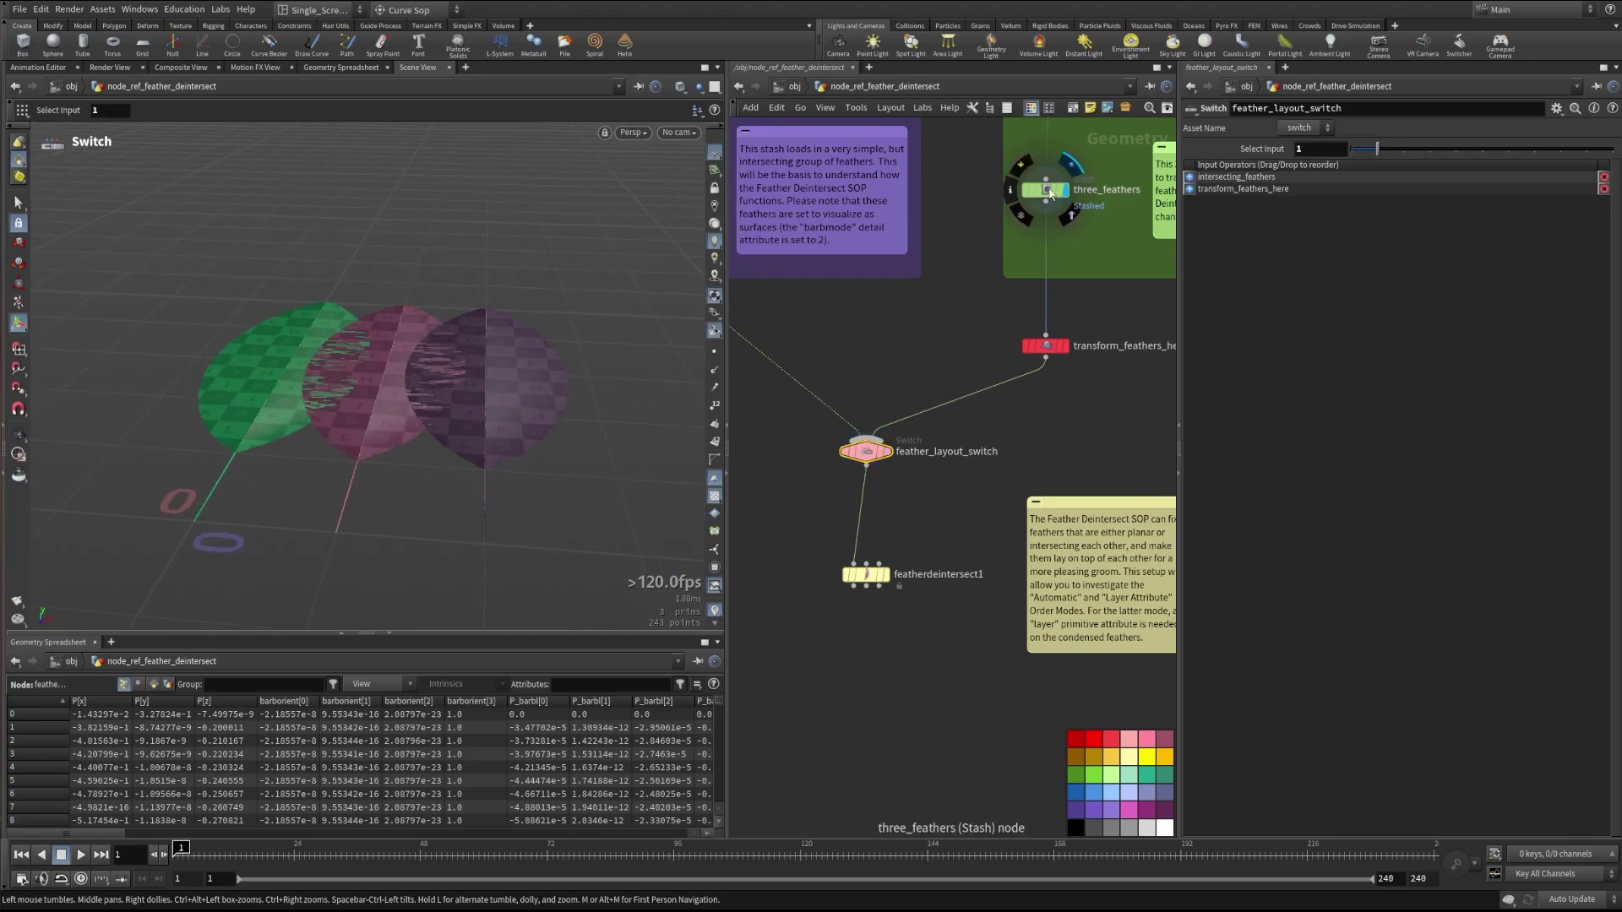
Step: Show three_feathers' primitive id, layer and name attributes in an enlarged spreadsheet
click(1046, 189)
drag(364, 632, 363, 551)
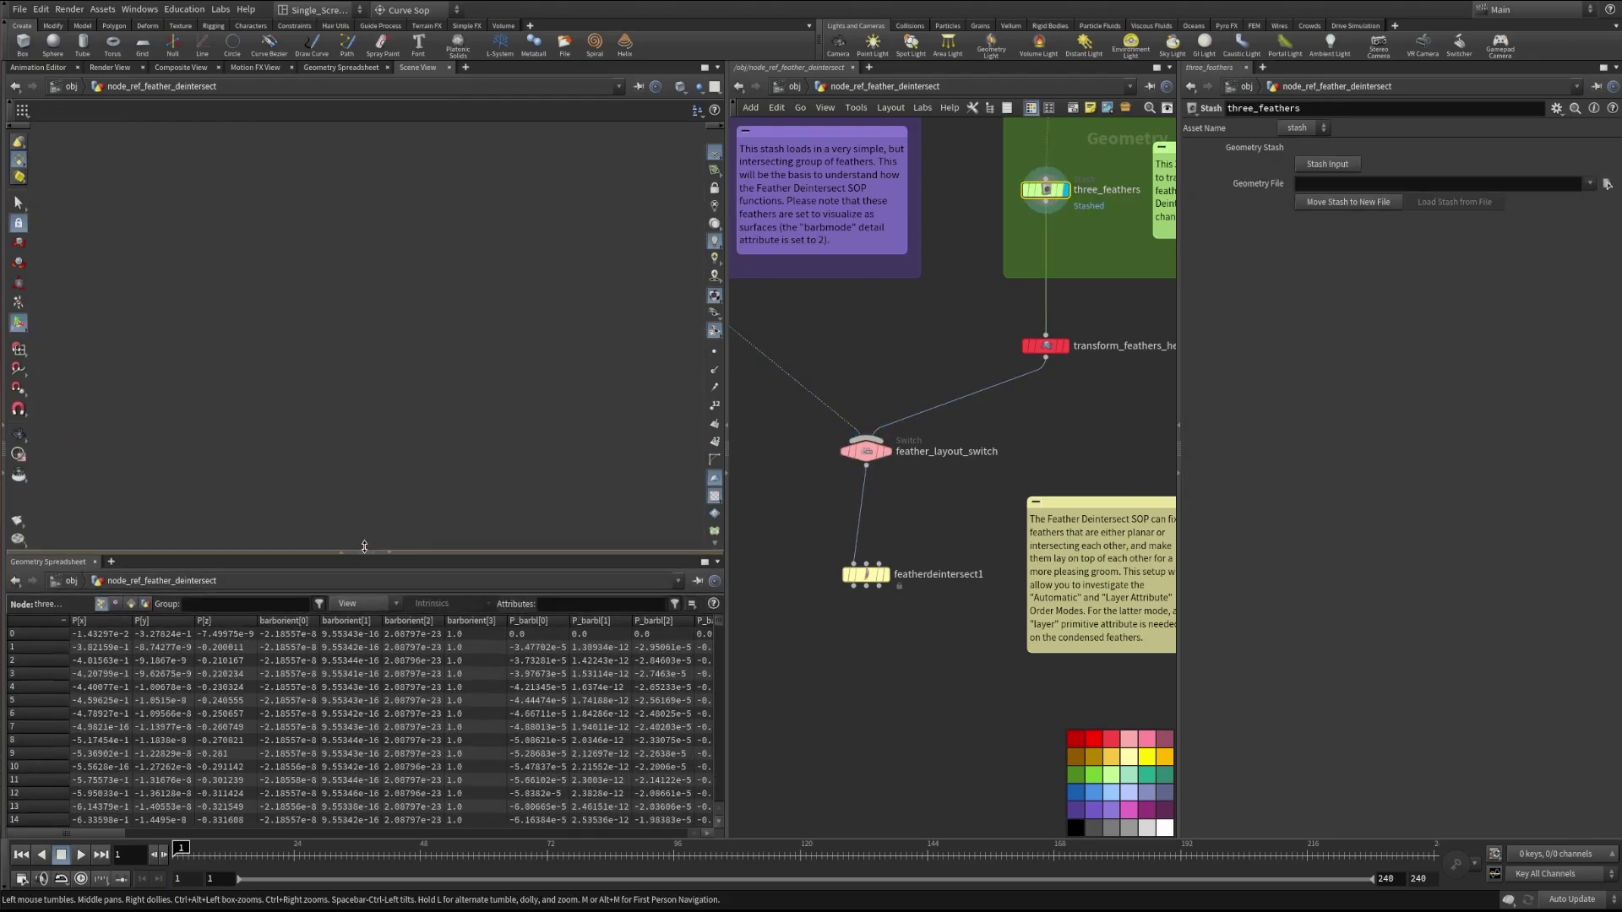
click(715, 353)
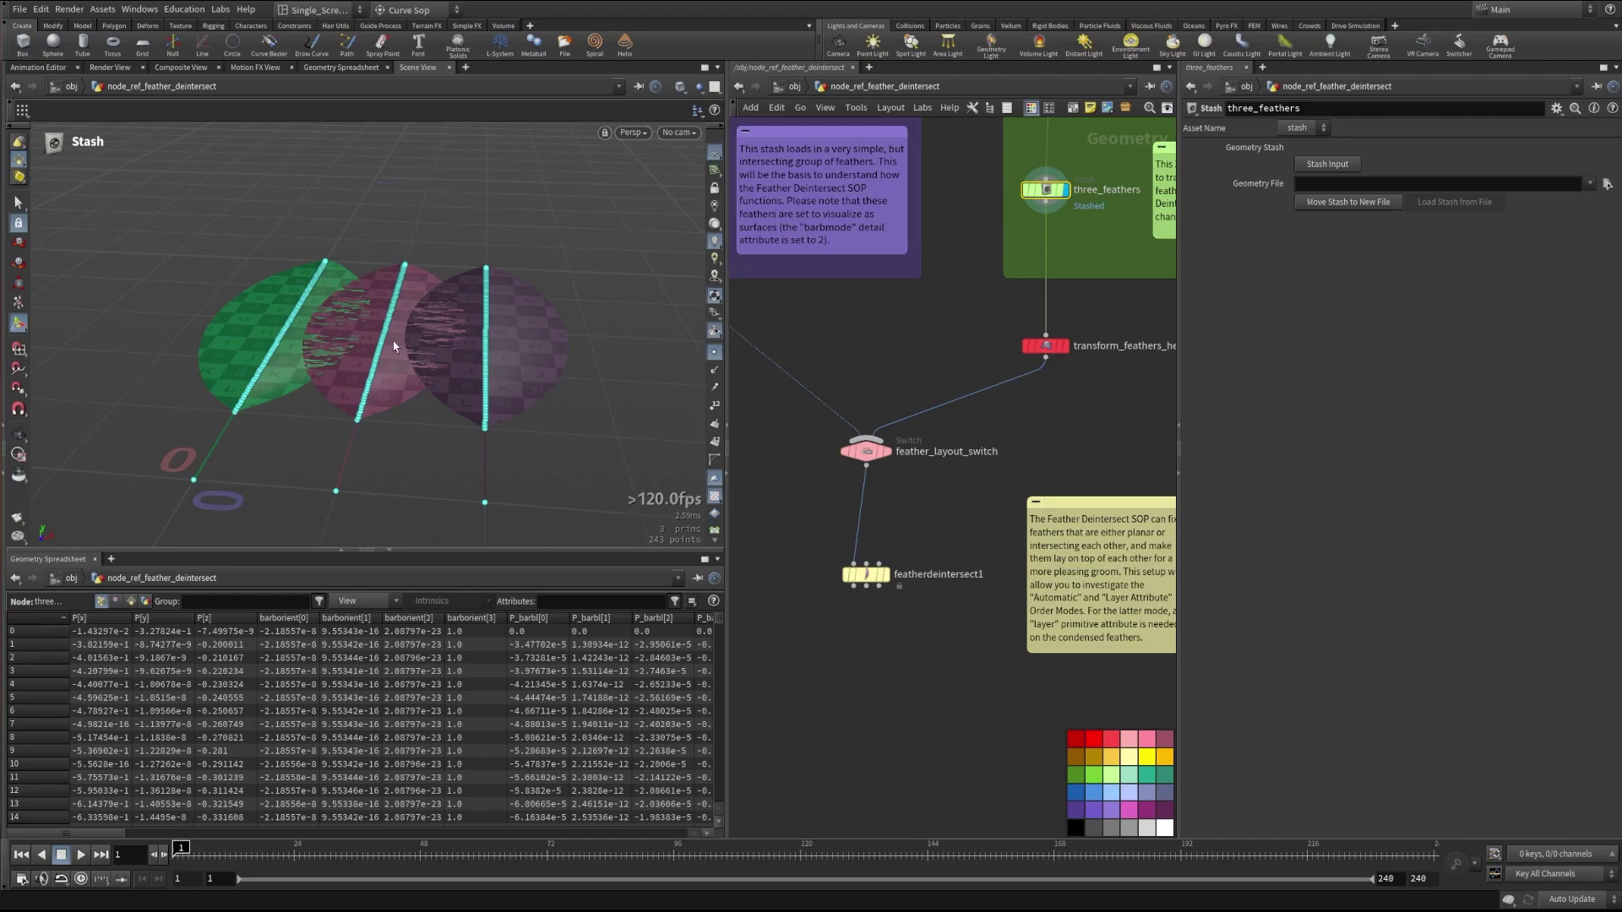
click(715, 353)
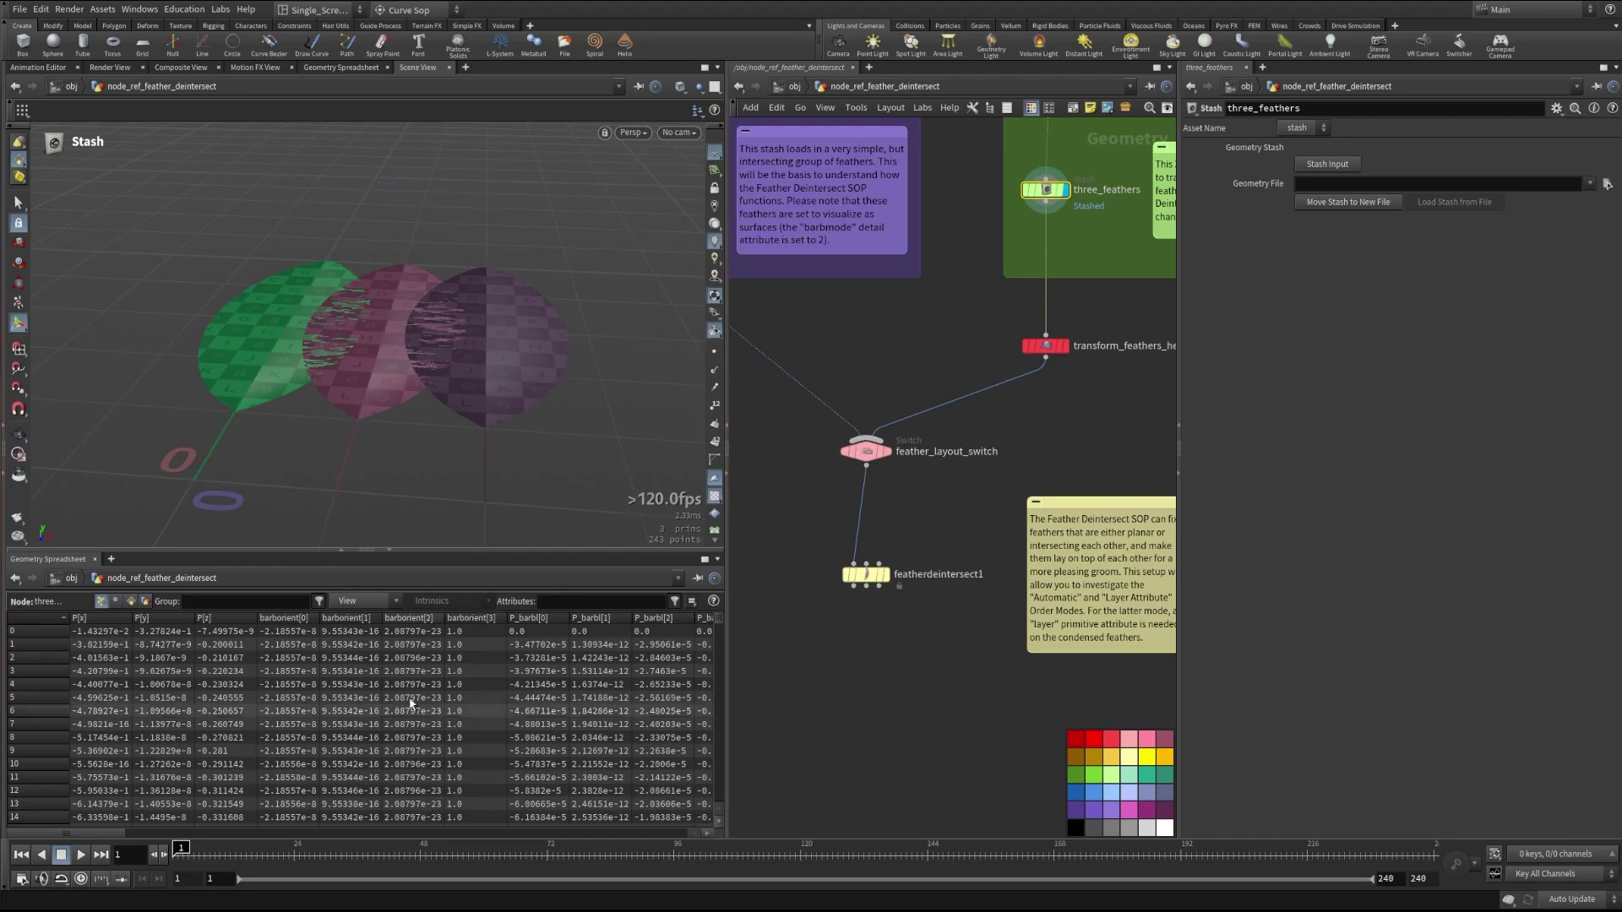
click(130, 601)
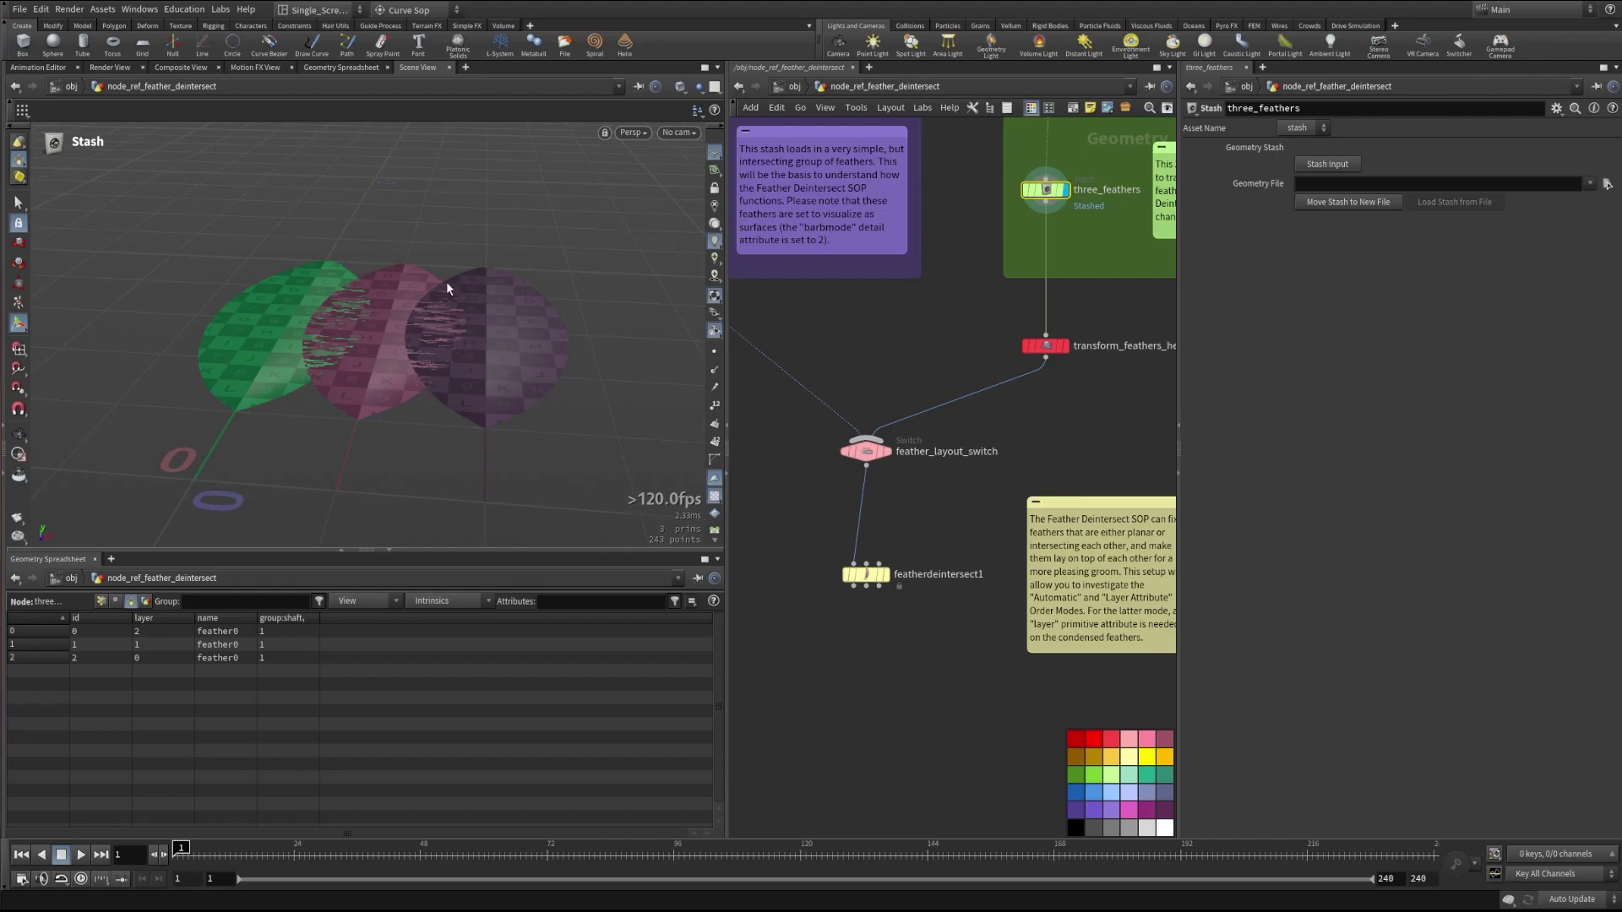
Step: Display and select featherdeintersect1, orbiting around the resulting feathers
click(884, 578)
click(870, 578)
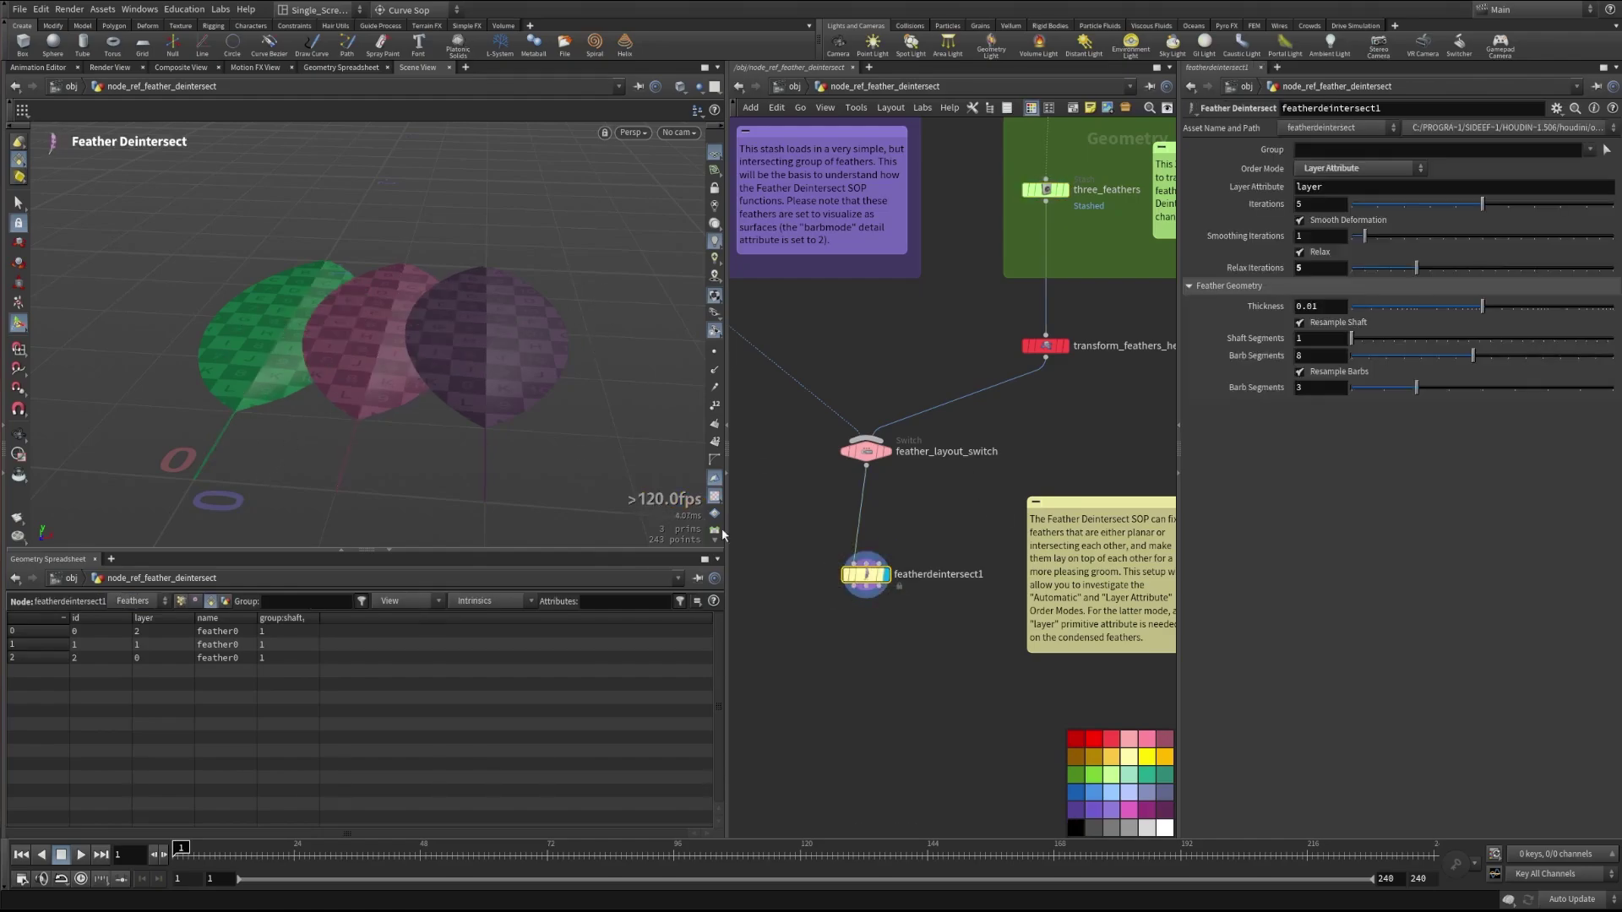
key(Escape)
drag(338, 334, 383, 325)
key(Return)
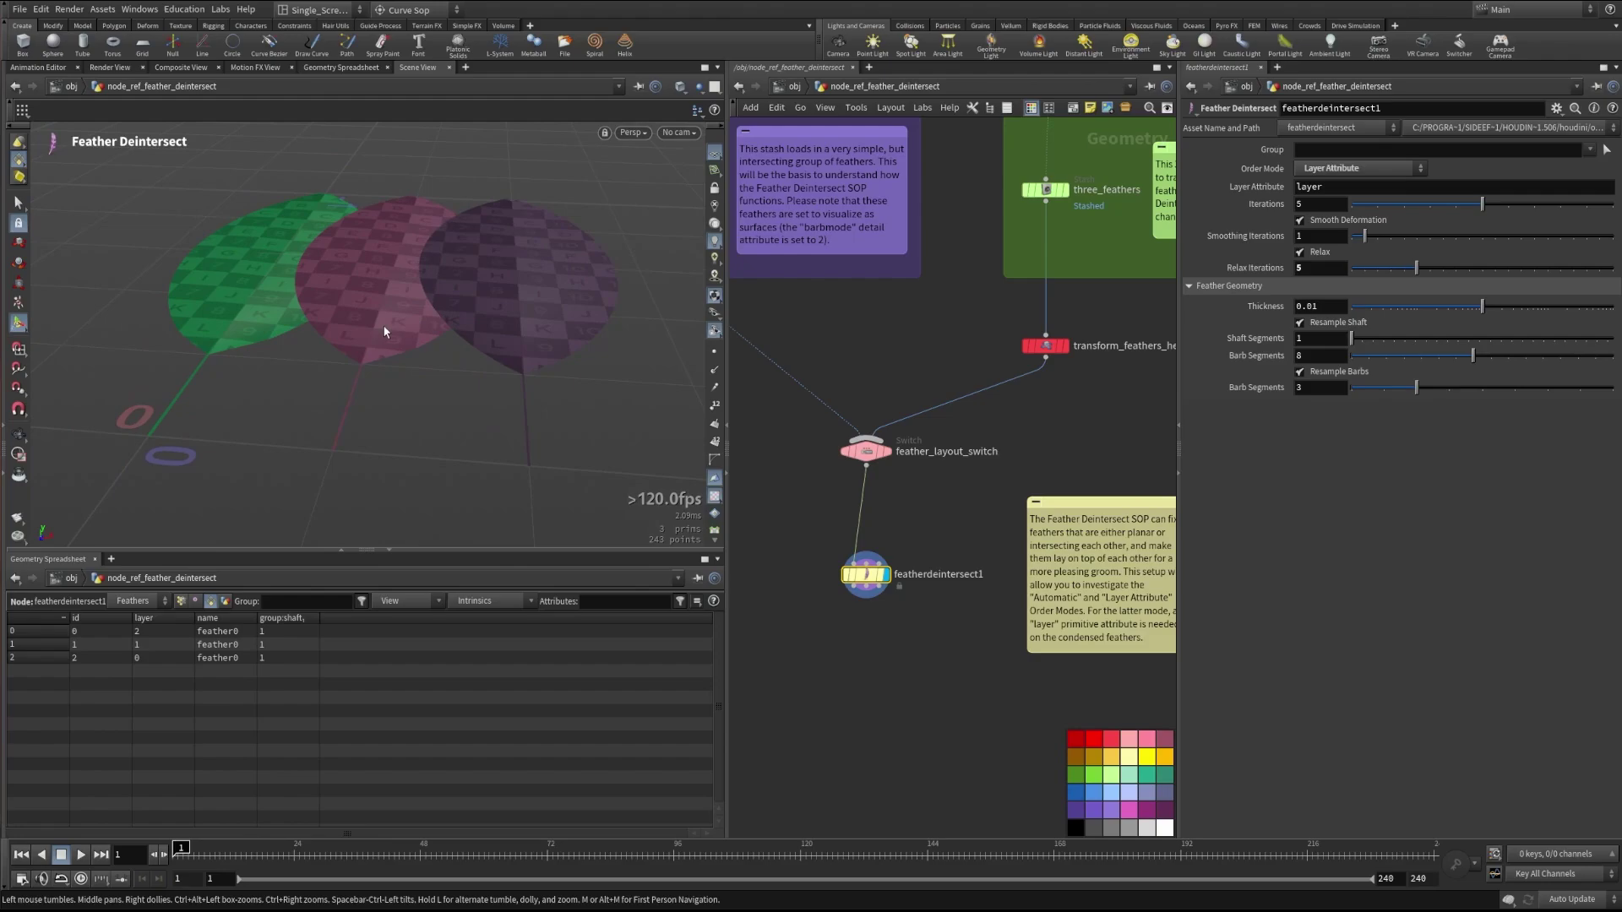
Step: Set Order Mode to Automatic (Find Neighbors), keep Position Attribute side layering, and test Reverse Layering
click(1305, 169)
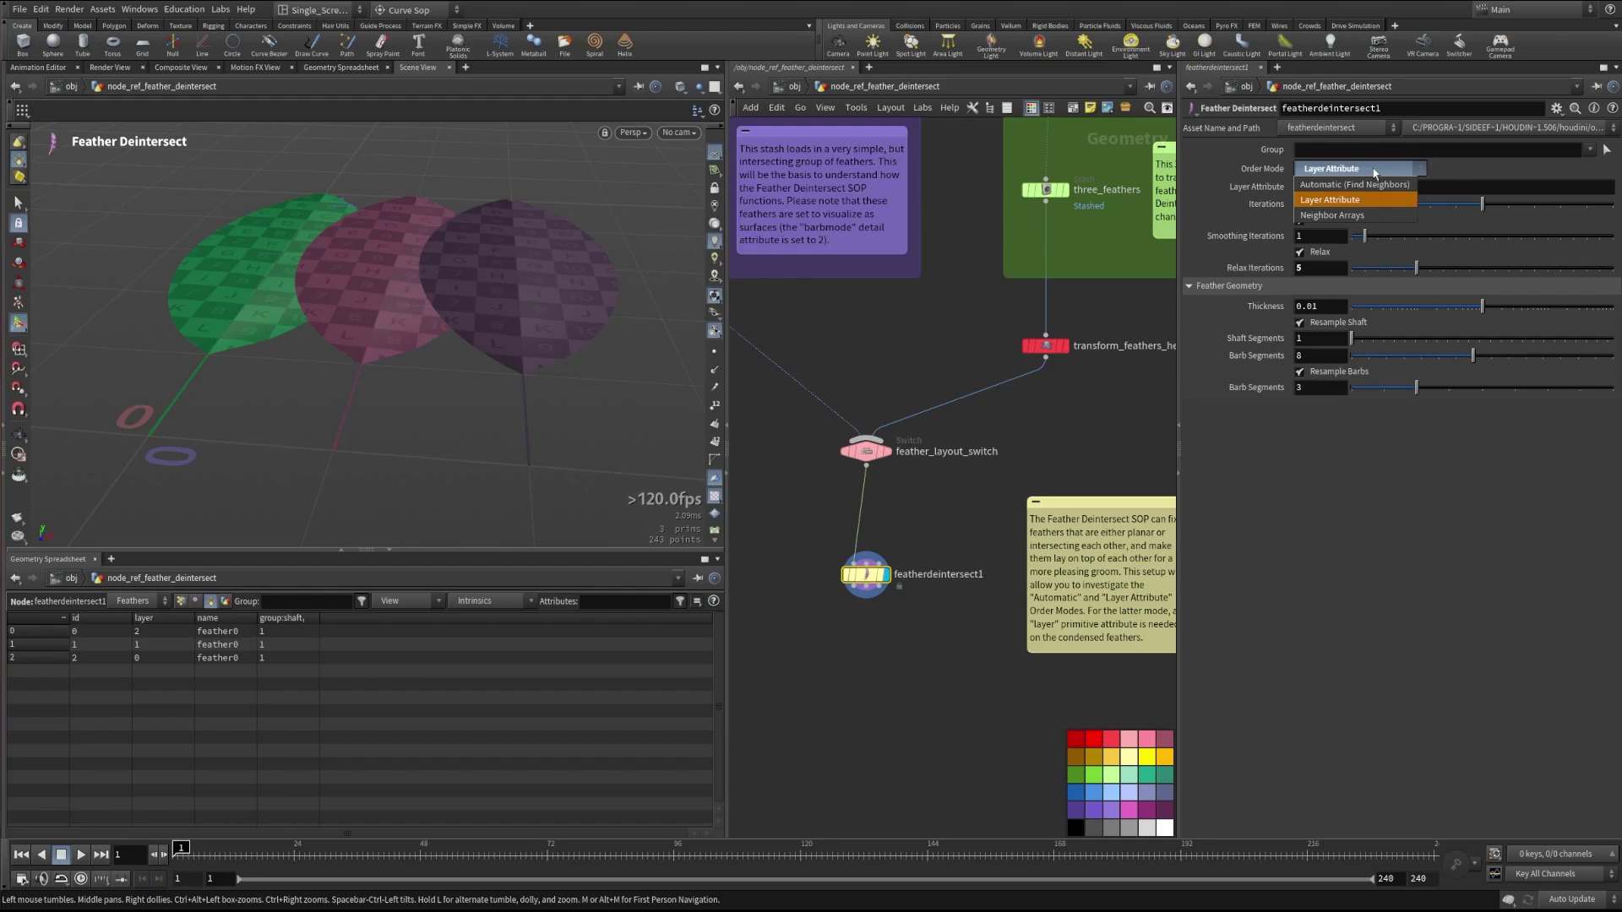
click(1345, 183)
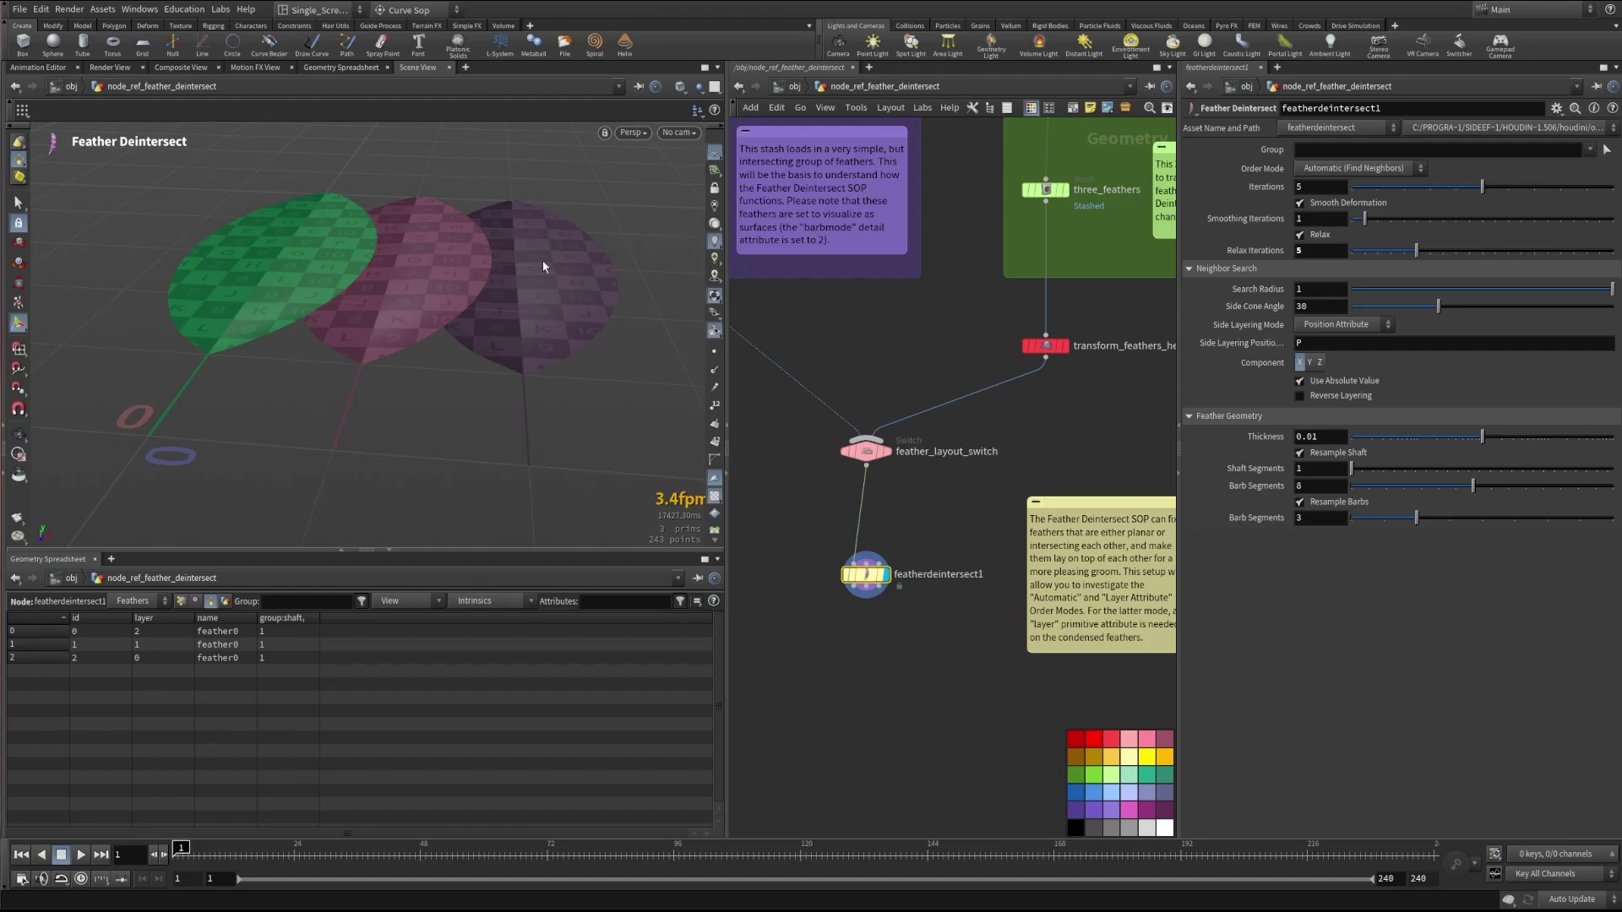
click(1351, 326)
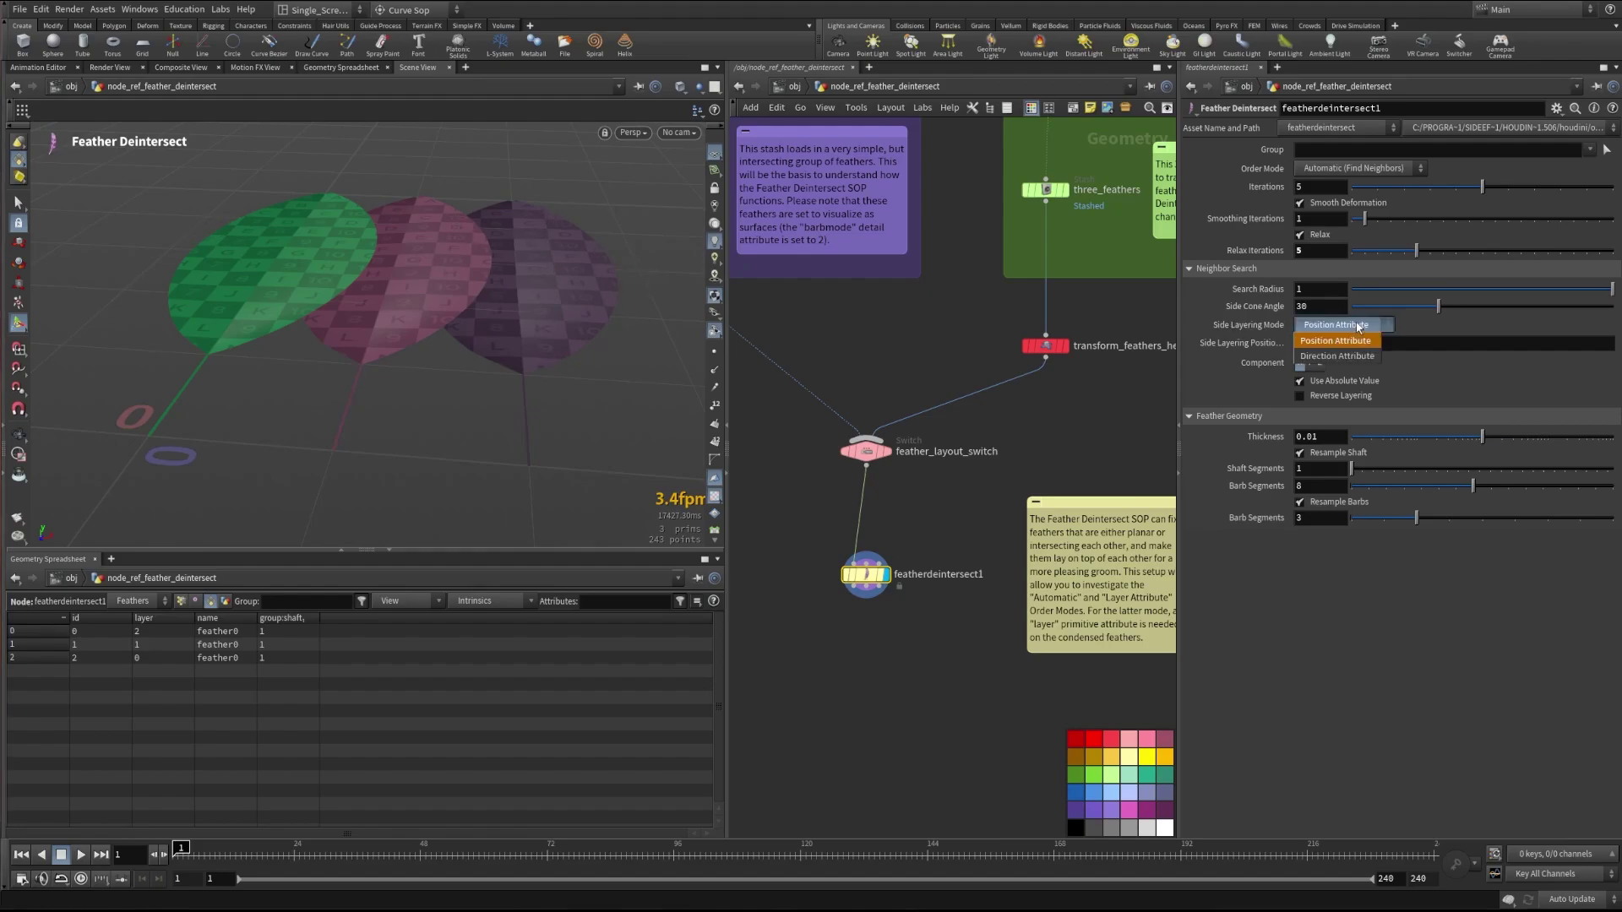
click(1361, 327)
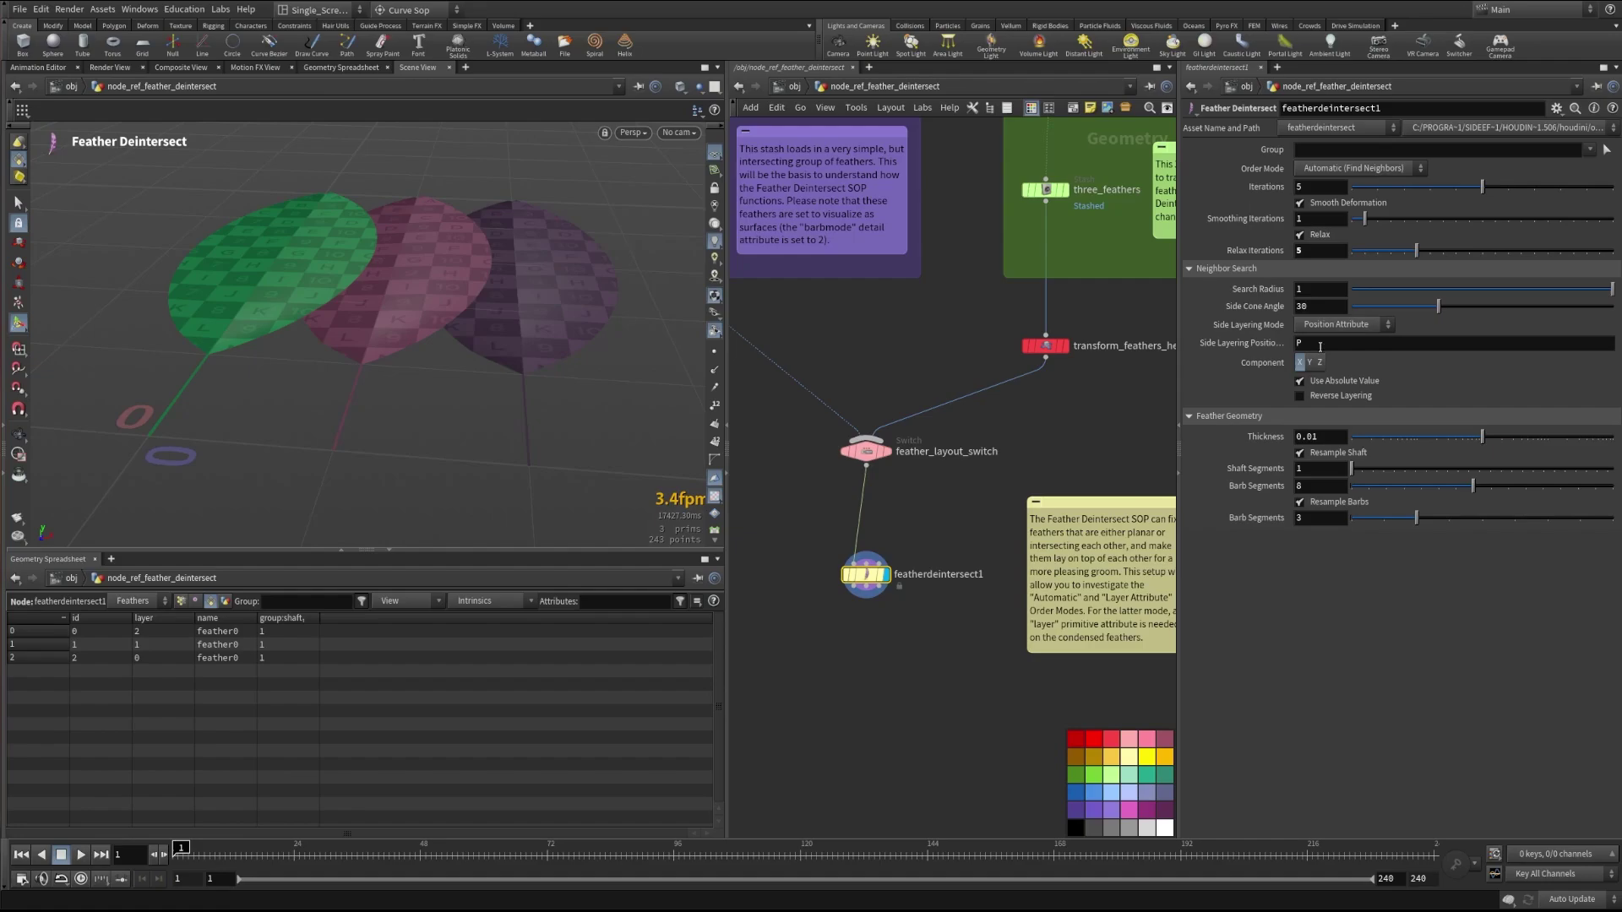
drag(391, 318, 374, 292)
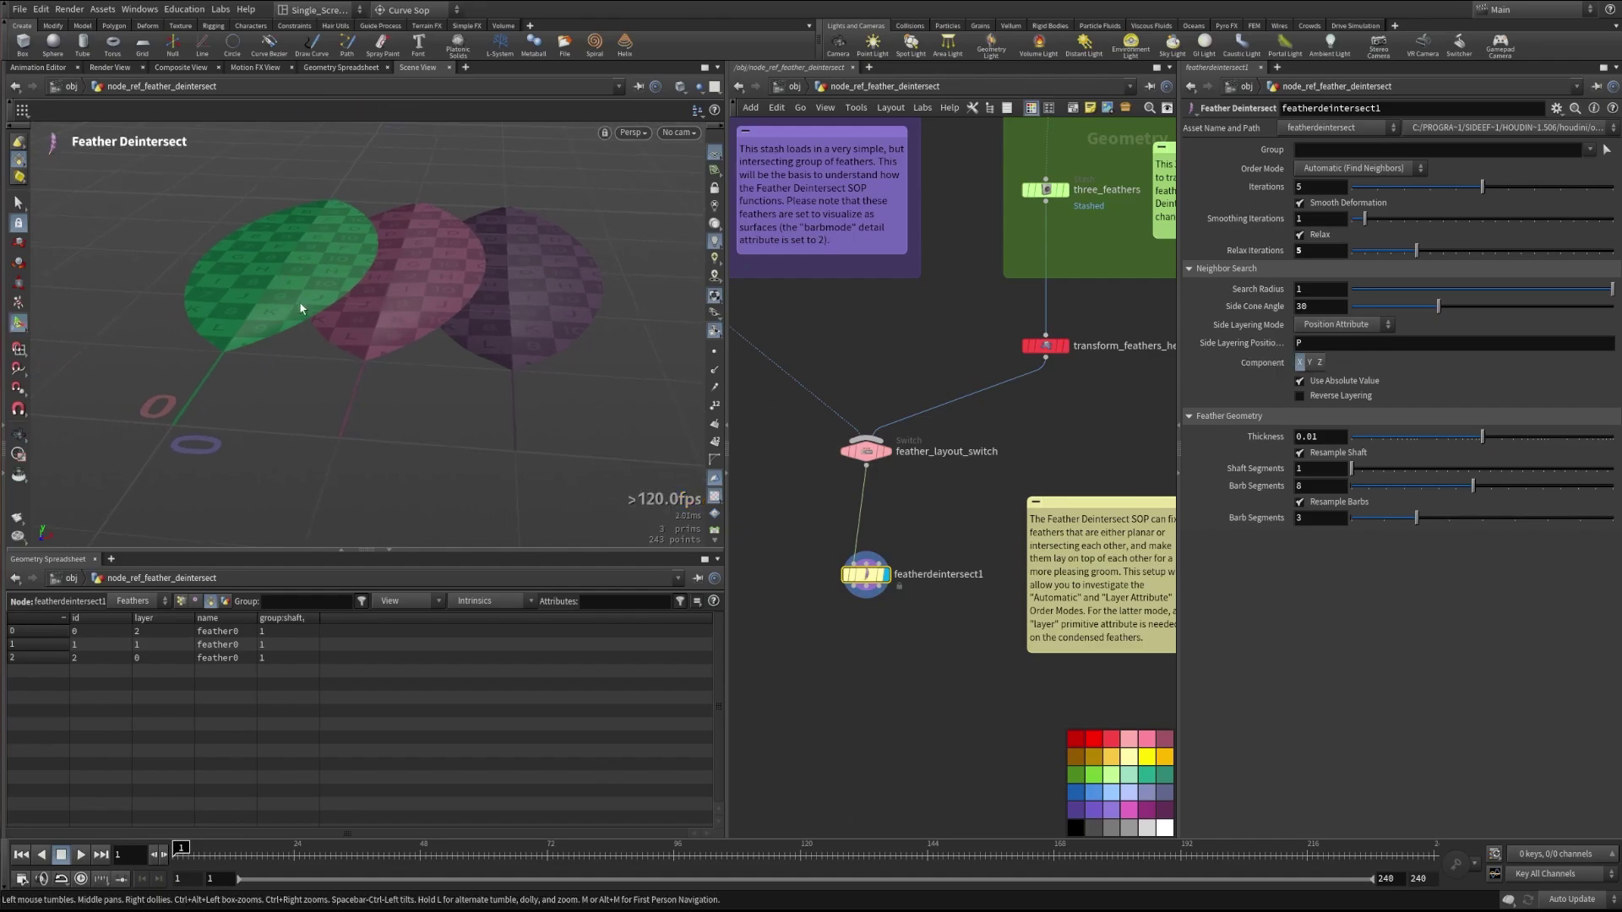
click(1300, 396)
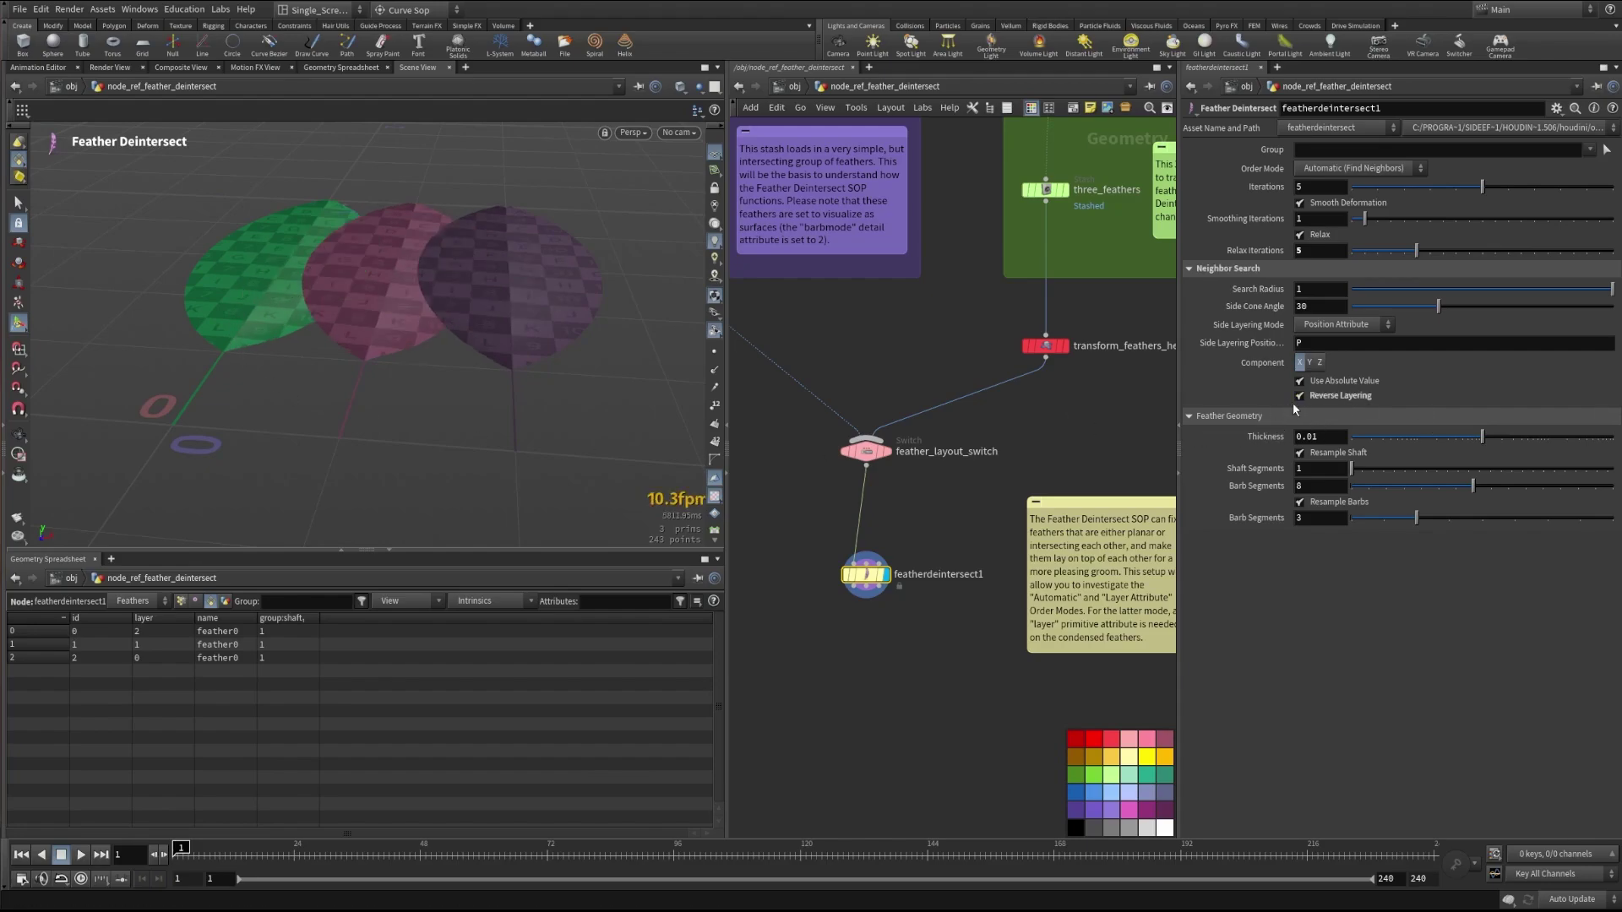
click(1297, 394)
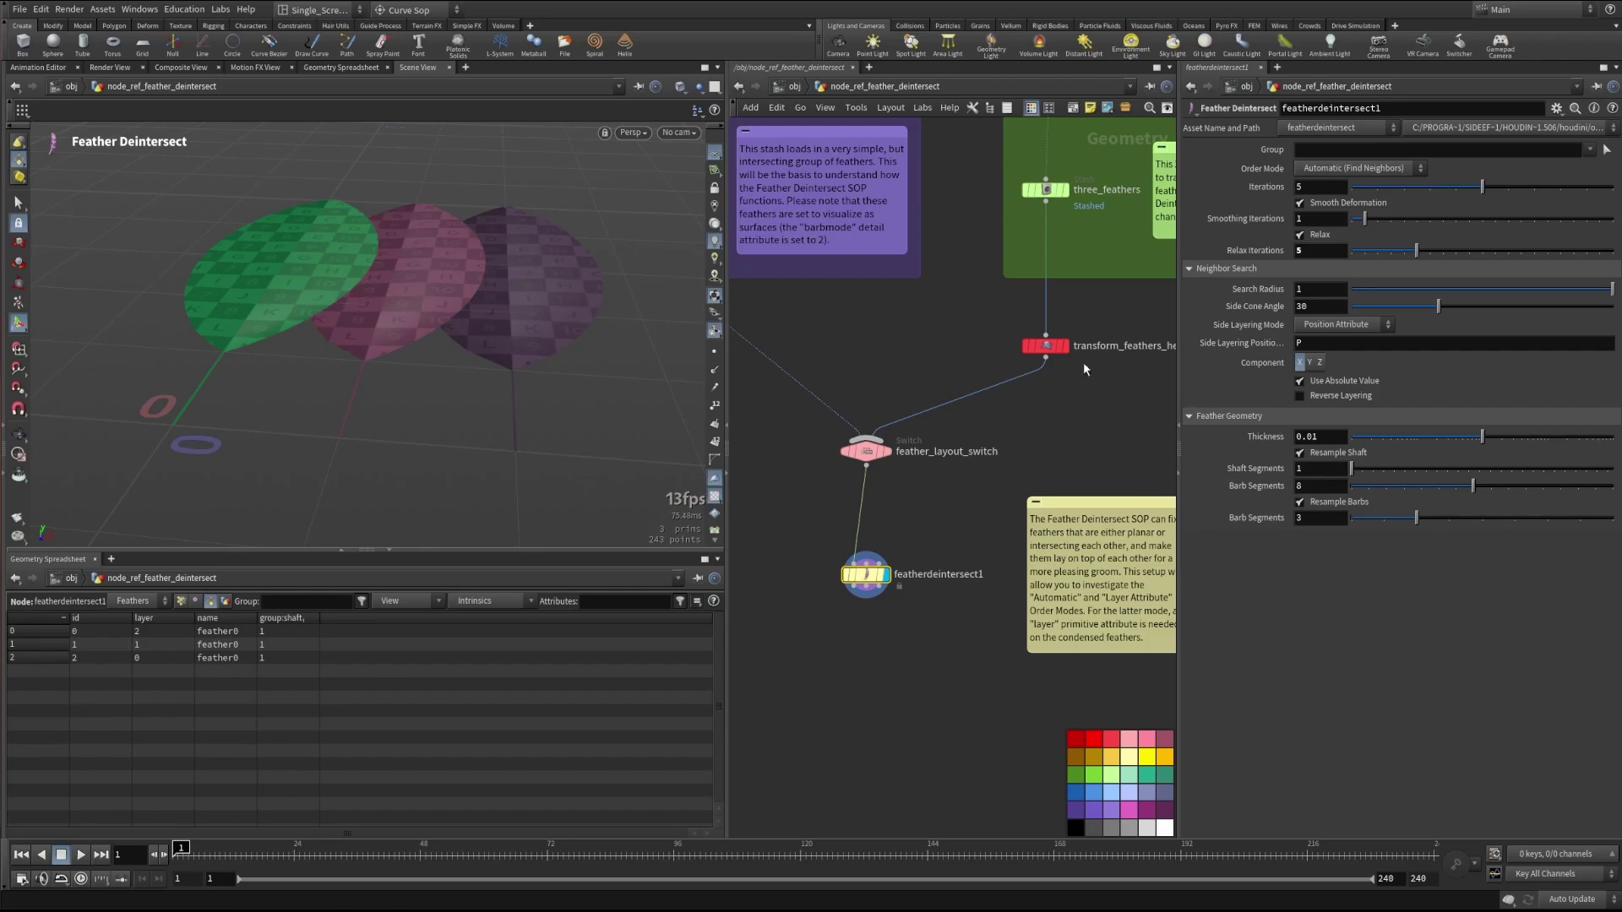
click(1301, 395)
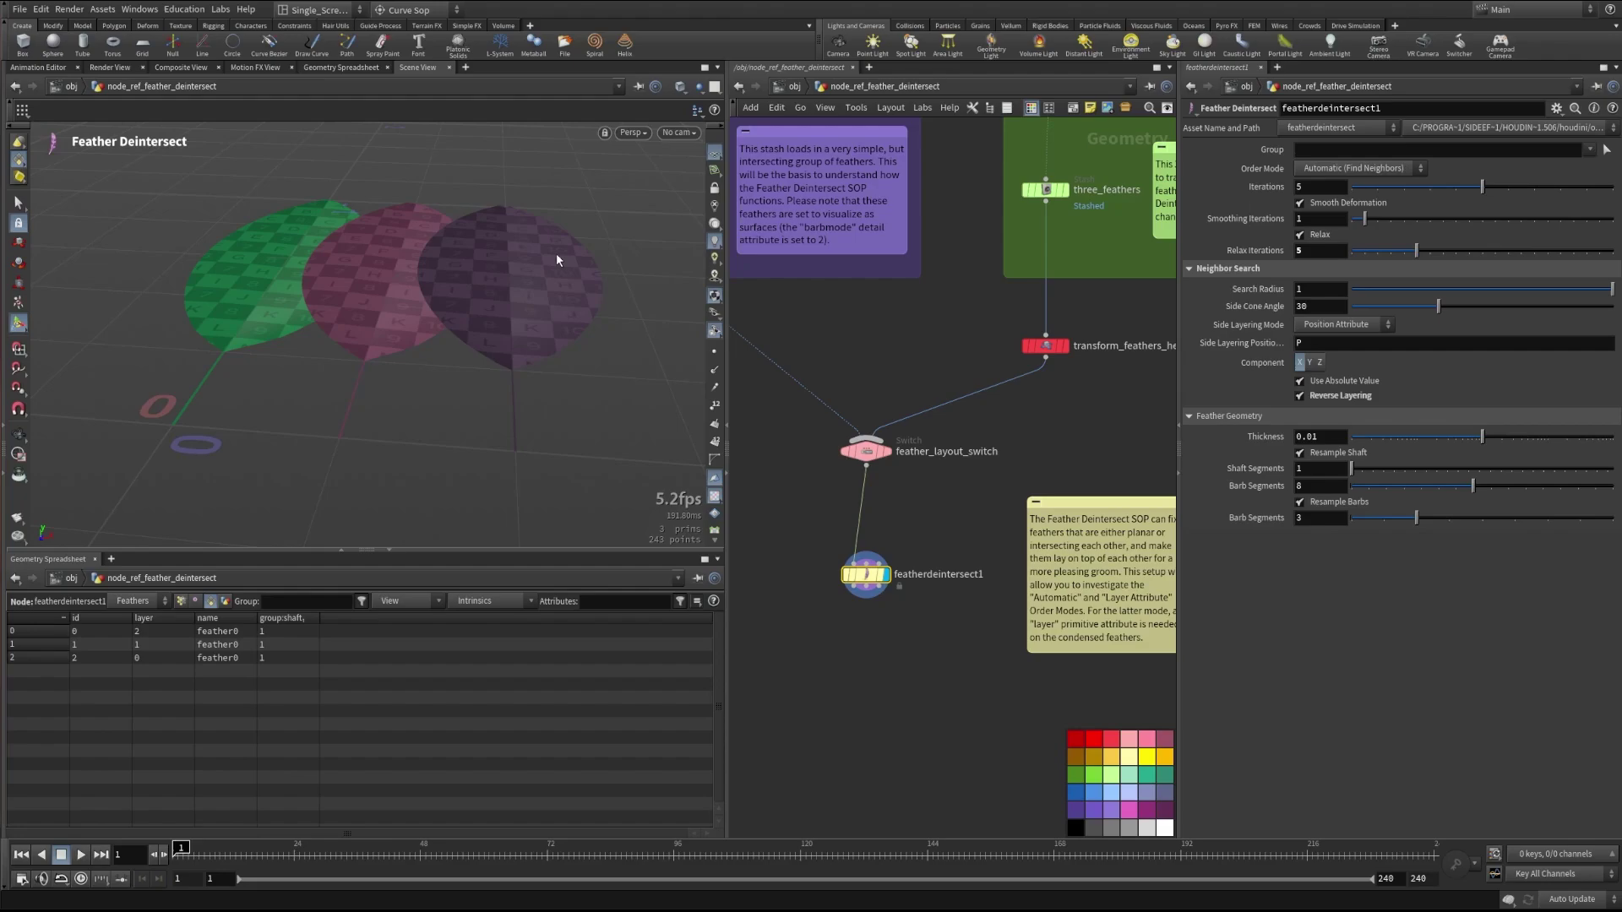
click(1299, 395)
click(1343, 324)
click(1316, 358)
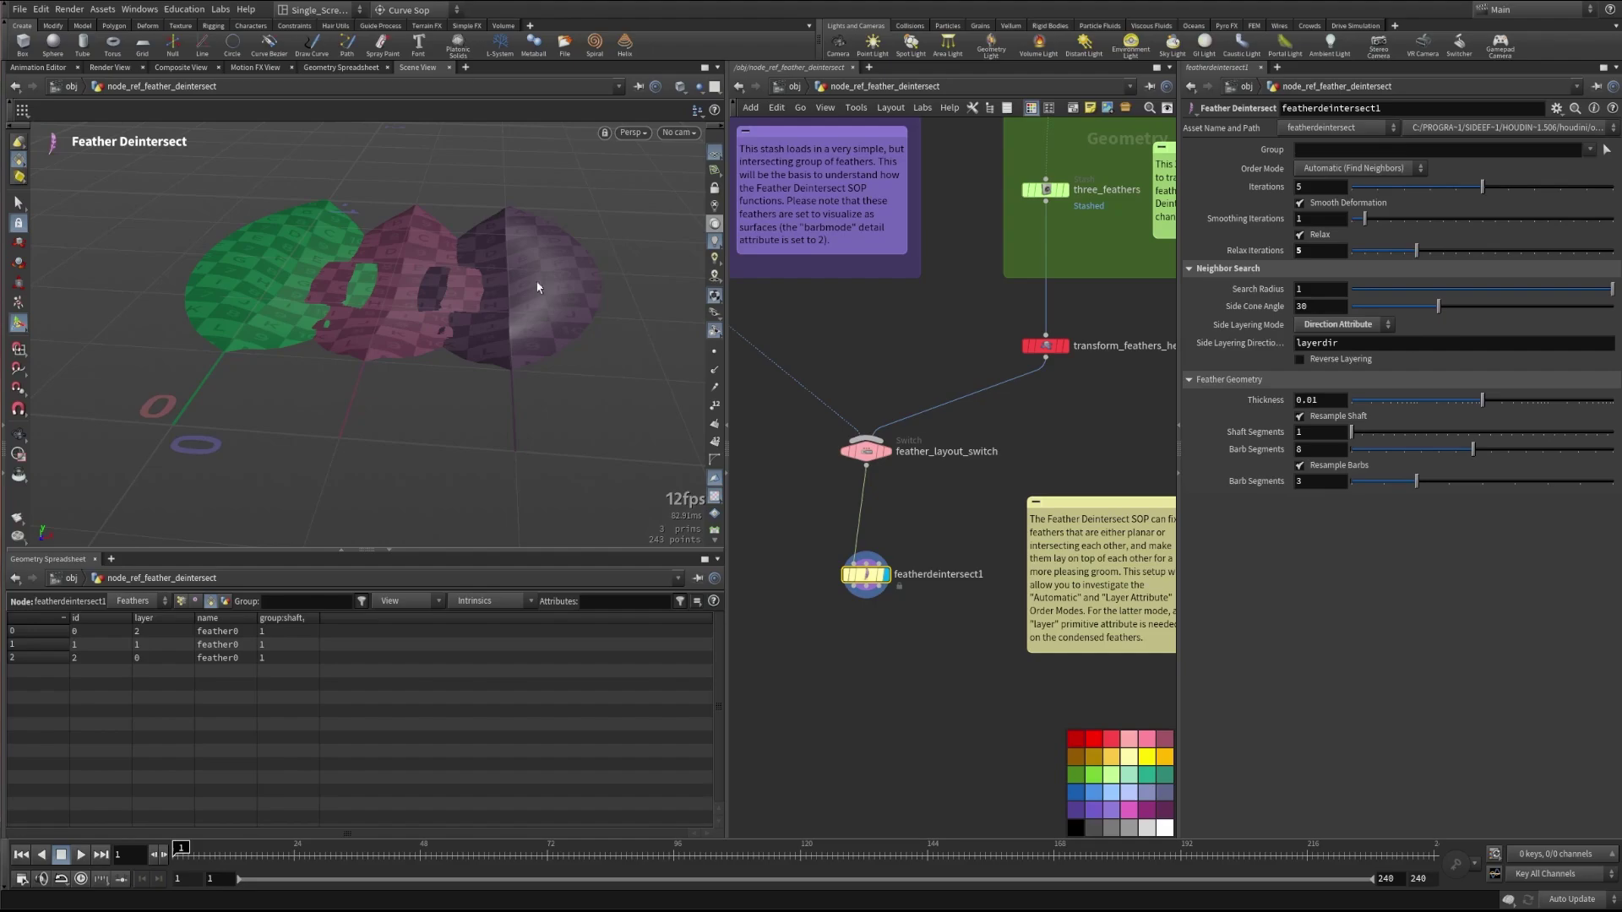
click(1343, 325)
click(1357, 311)
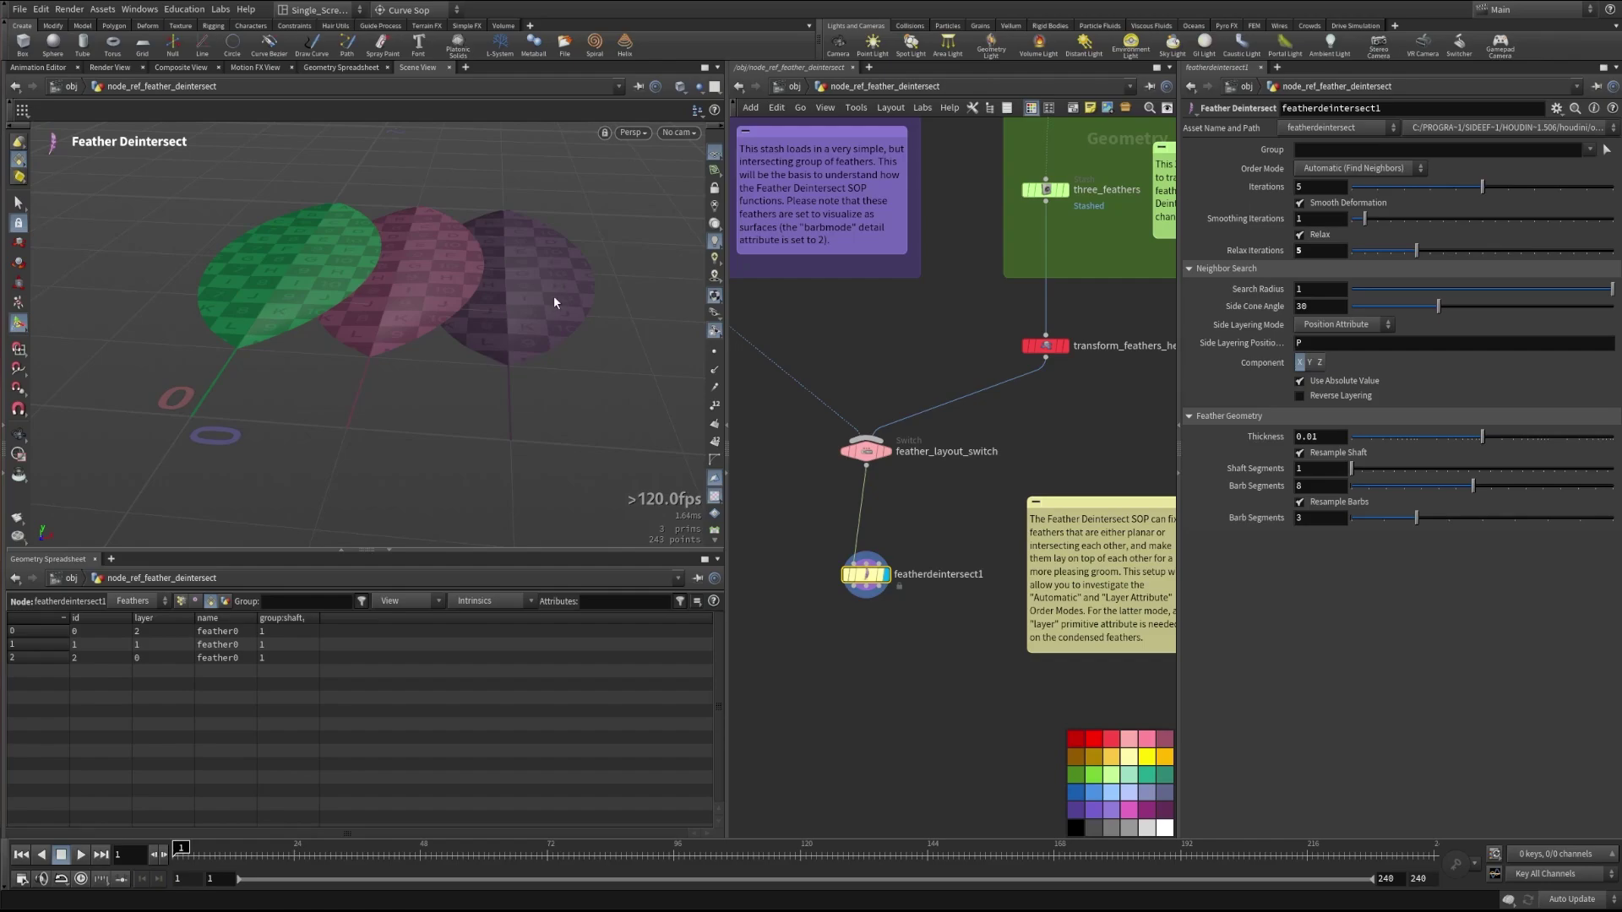
Step: Show the shaft points, try fewer Barb Segments, and toggle Resample Shaft and Barbs off and on
click(713, 352)
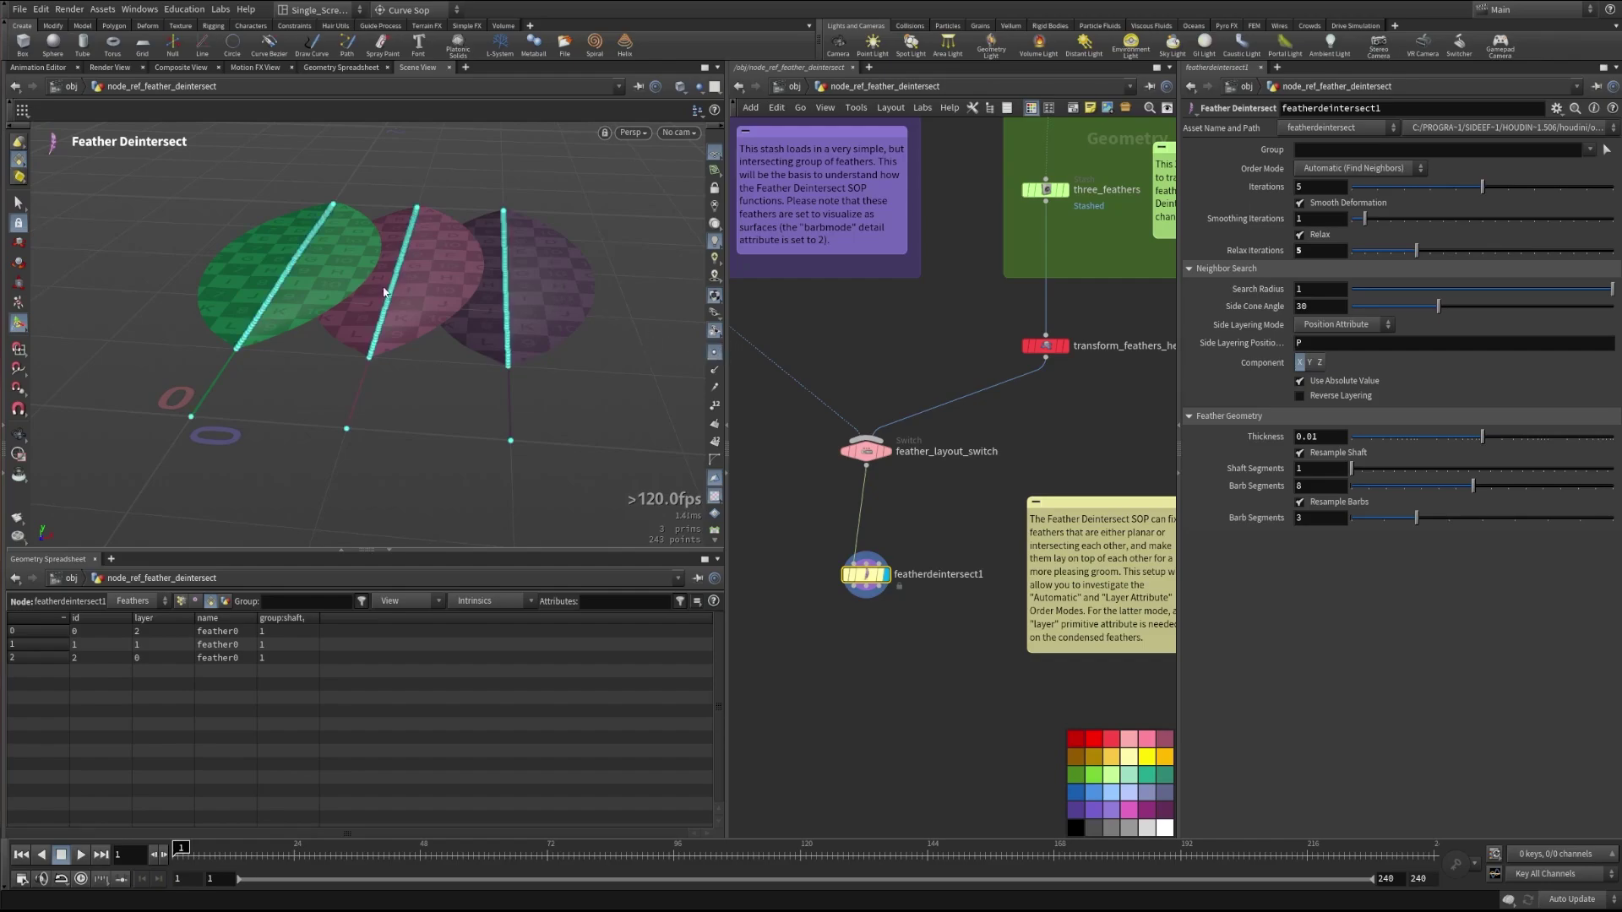
mouse_move(1461, 490)
mouse_down()
mouse_move(1354, 486)
mouse_move(1472, 485)
mouse_up()
click(1299, 456)
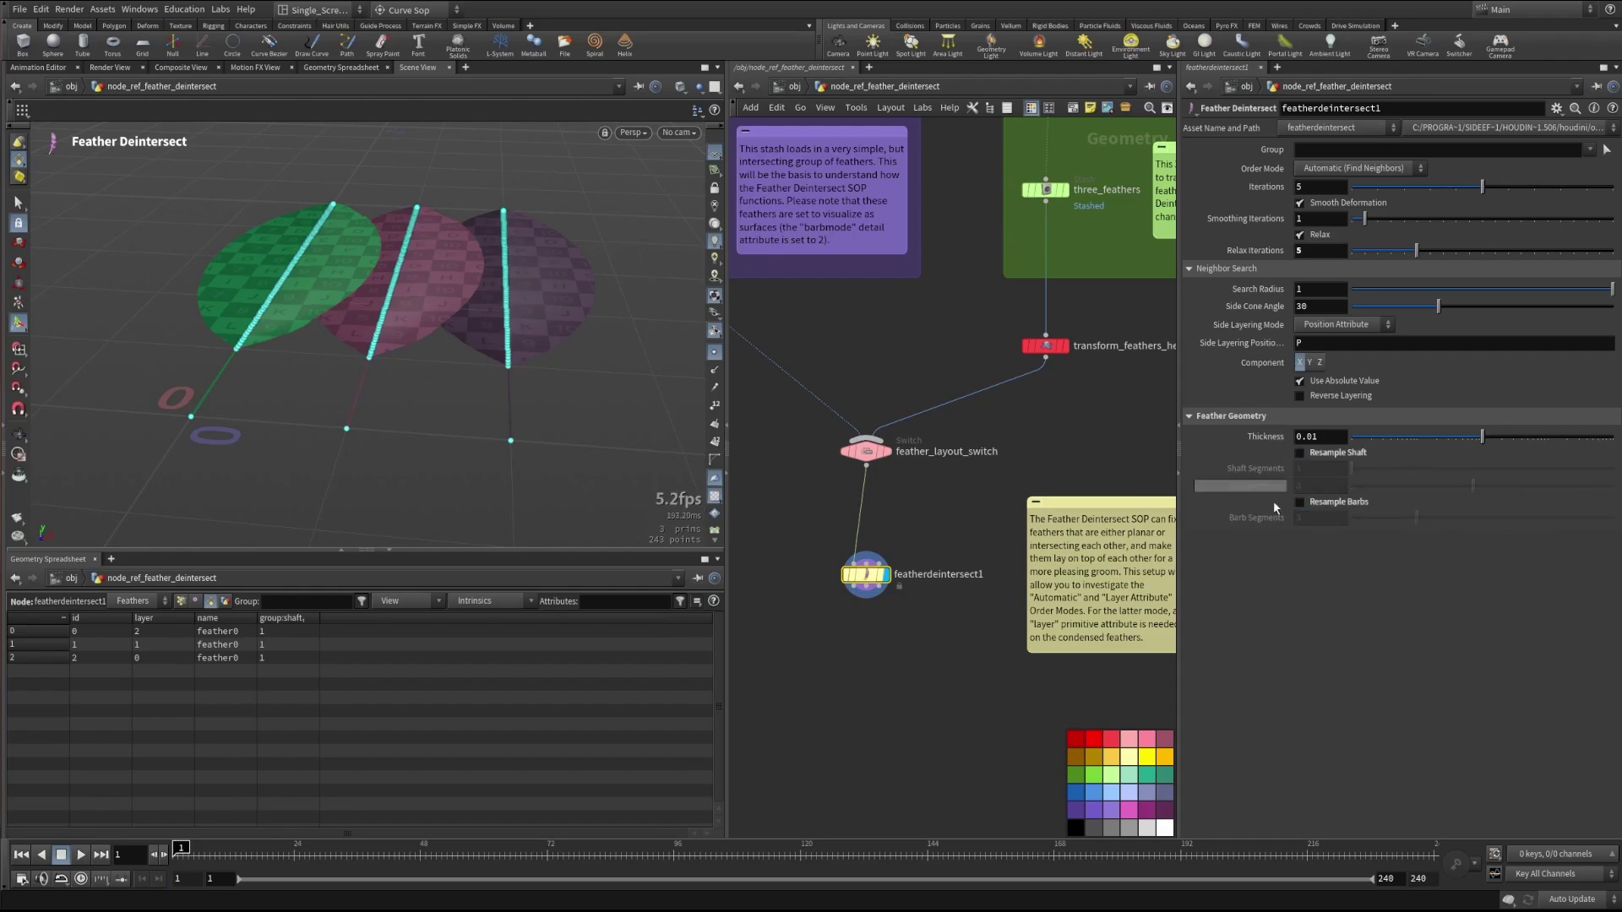
click(1300, 502)
click(1301, 453)
Step: Orbit the viewport from low, edge-on and overhead angles to inspect the stacked feathers
key(Escape)
drag(404, 296, 577, 461)
key(Return)
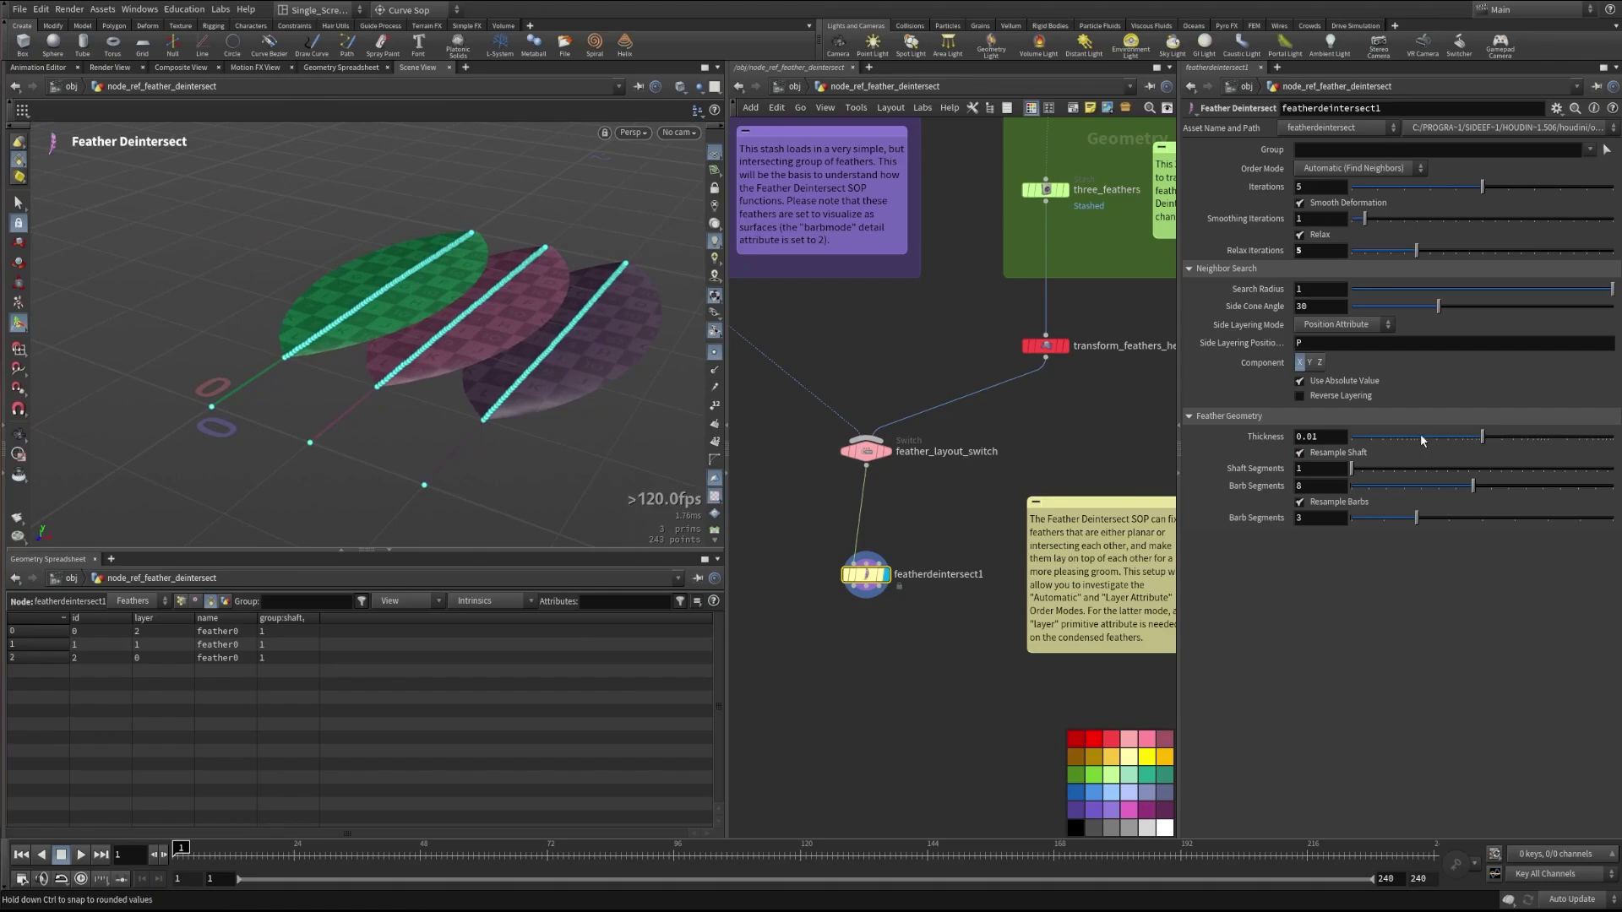
key(Escape)
mouse_move(422, 321)
mouse_down()
mouse_move(437, 285)
mouse_move(448, 332)
mouse_up()
key(Return)
key(Escape)
key(Return)
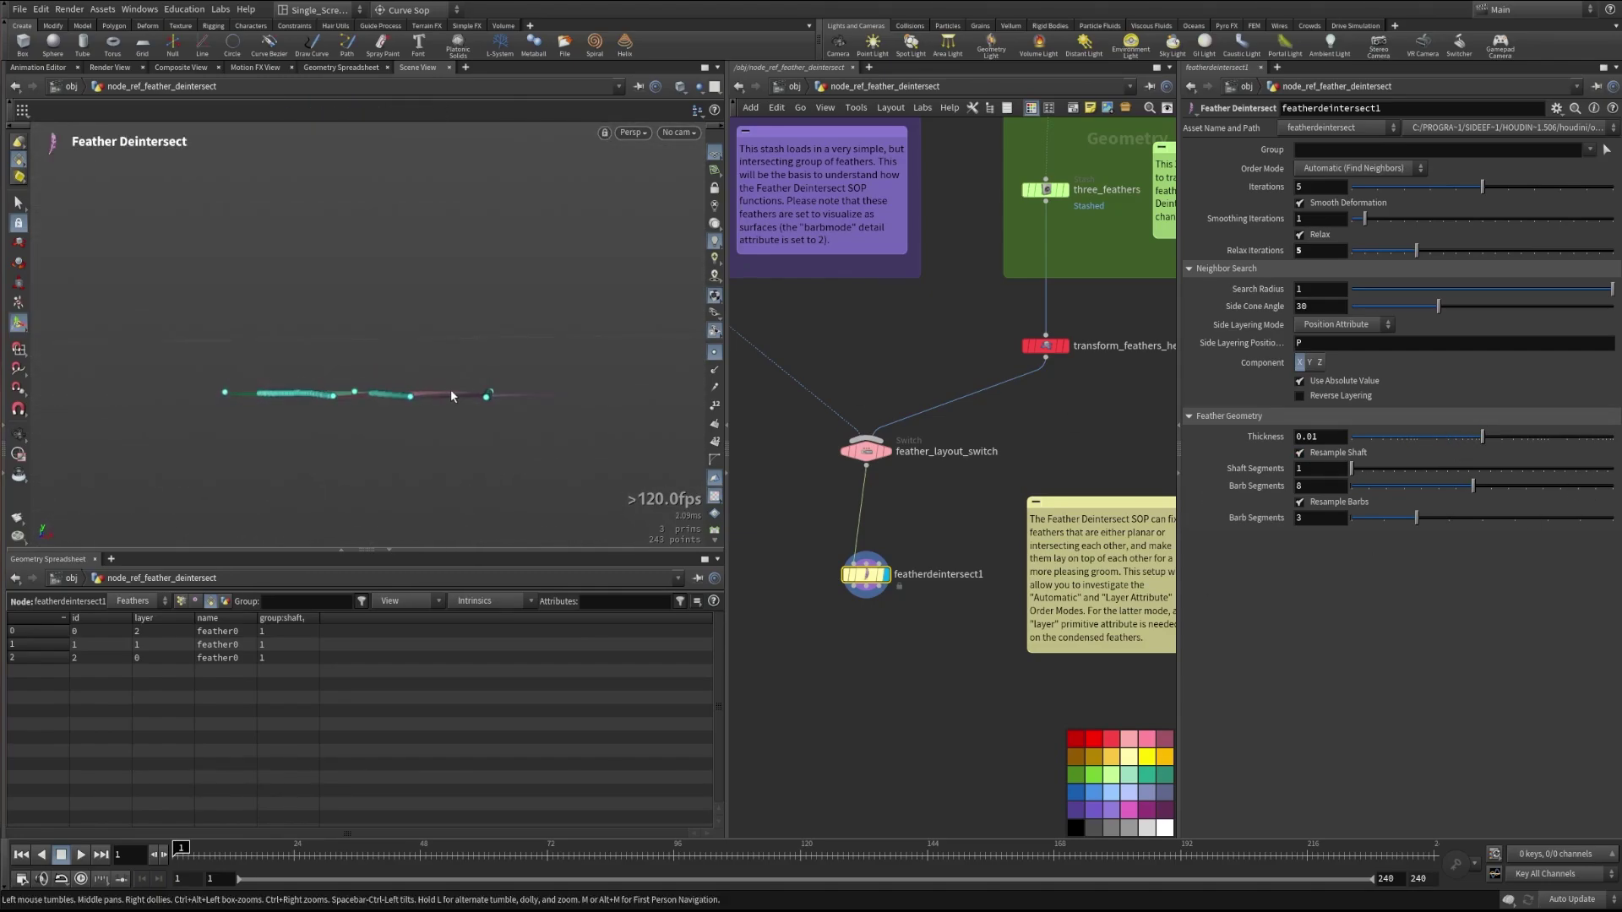
key(Escape)
drag(449, 389, 455, 364)
key(Return)
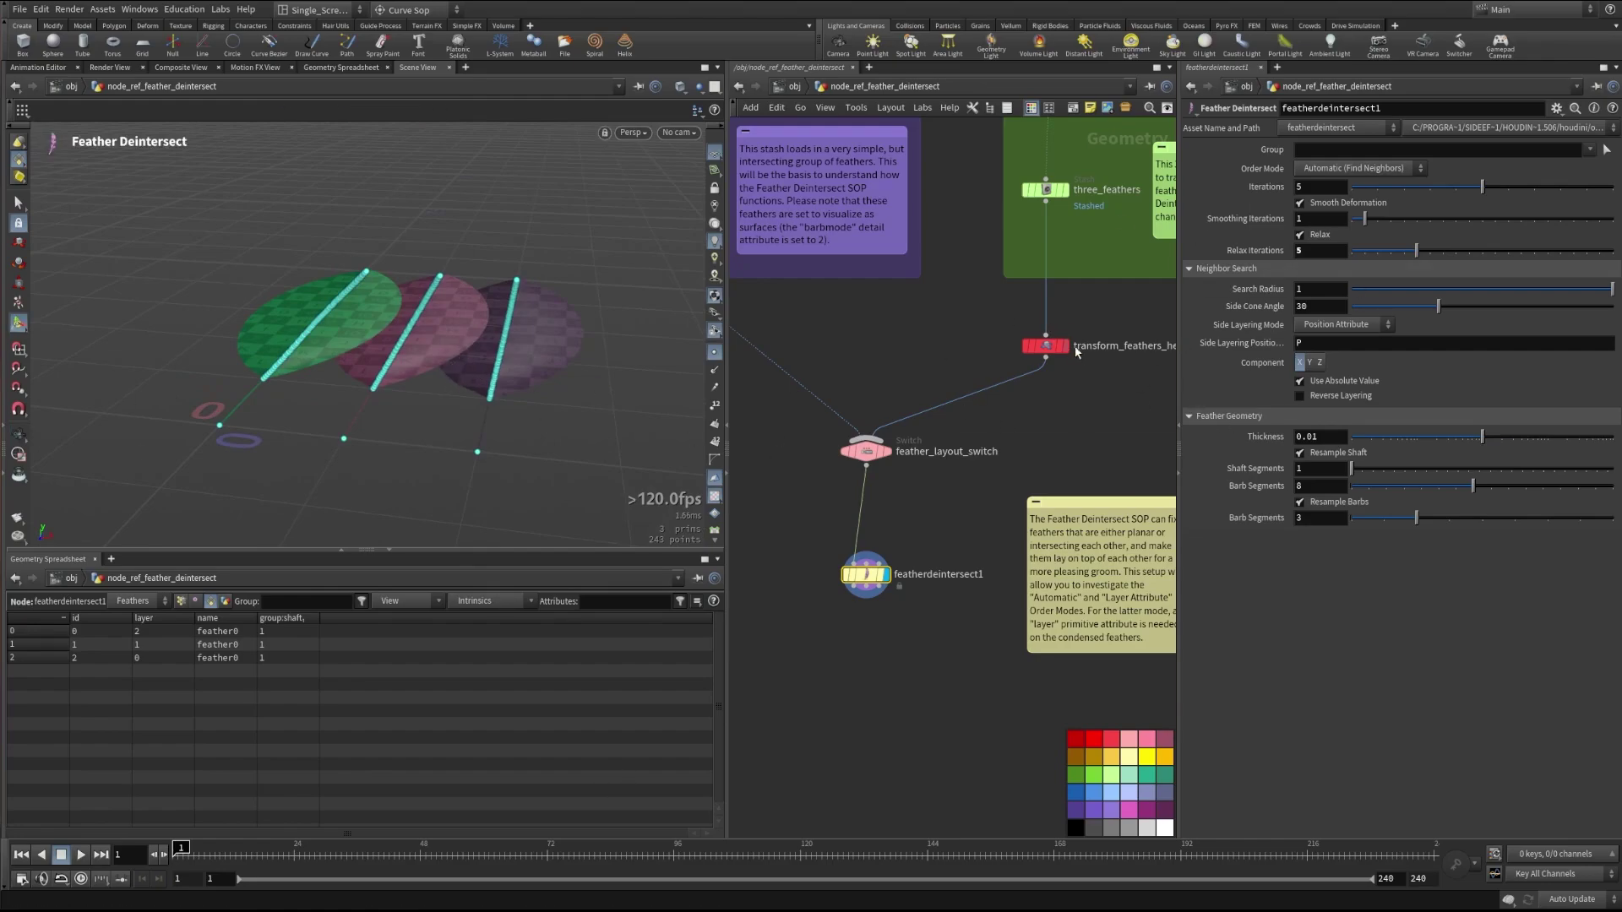
key(Escape)
drag(309, 325, 320, 354)
key(Return)
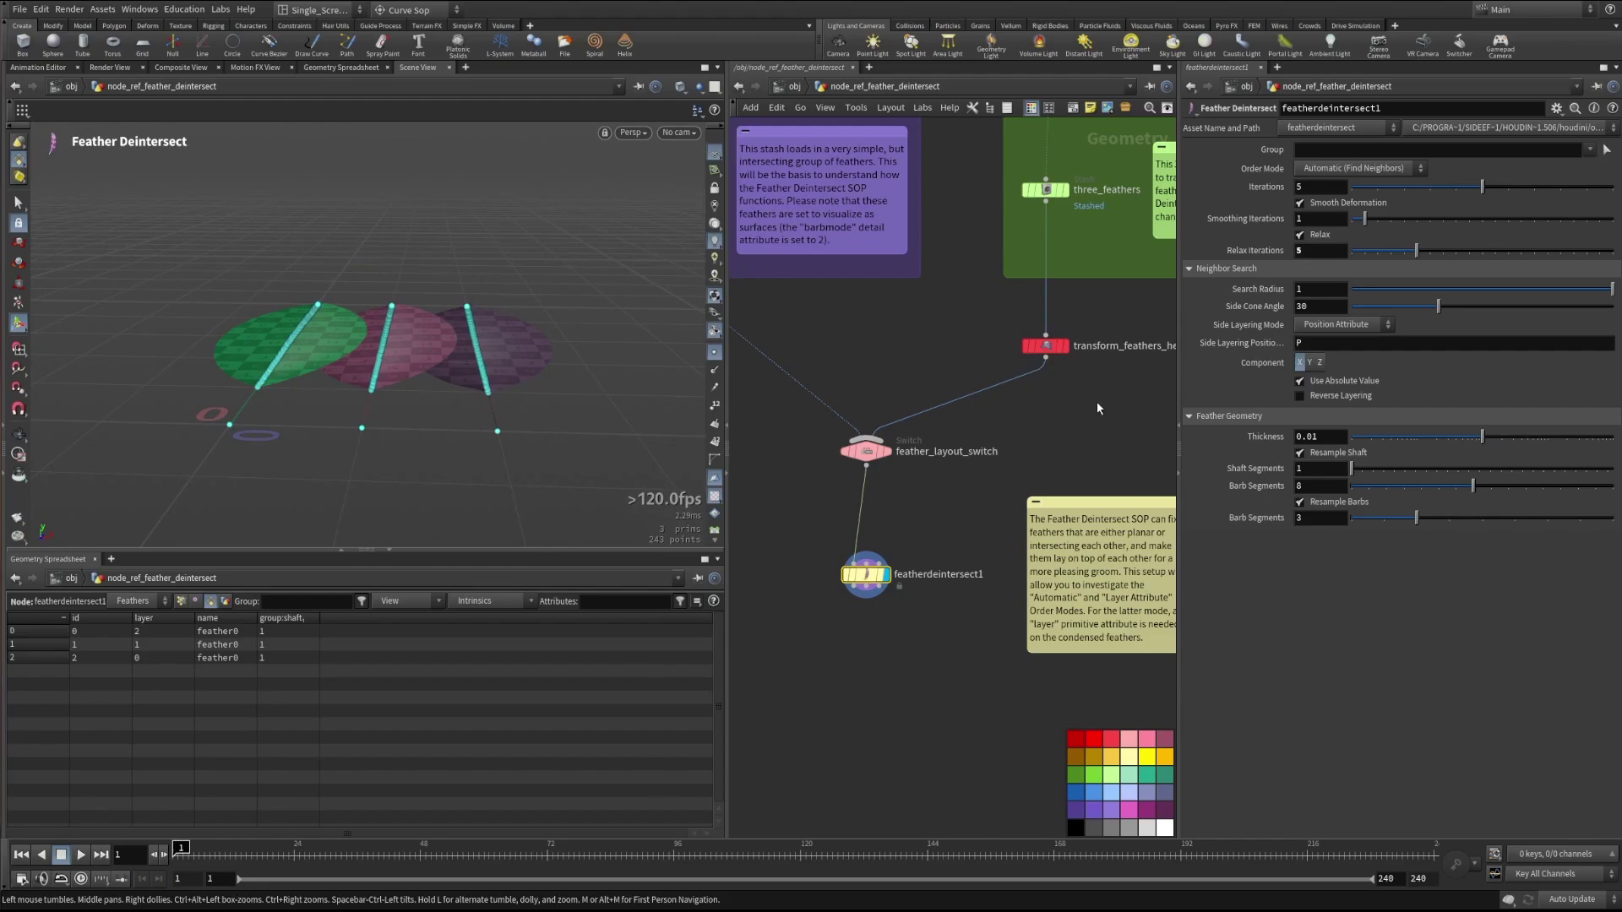
Step: On transform_feathers_here, nudge the middle feather and rotate it 21.8791 about Z
middle_drag(1096, 402, 975, 420)
click(924, 363)
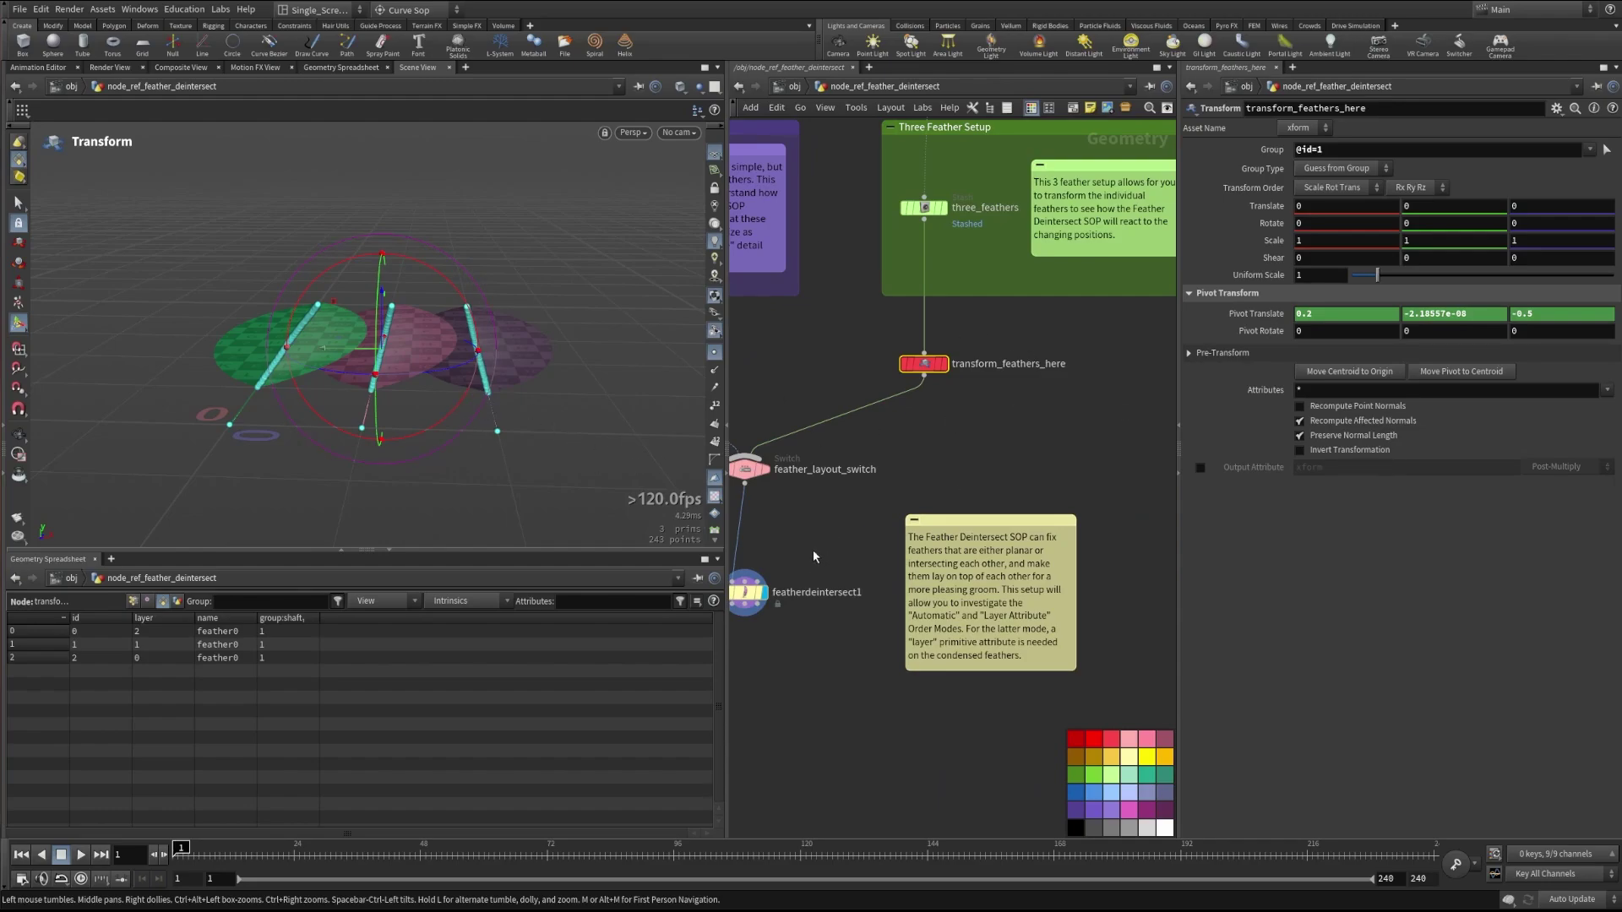
middle_drag(813, 549, 886, 535)
drag(350, 308, 385, 330)
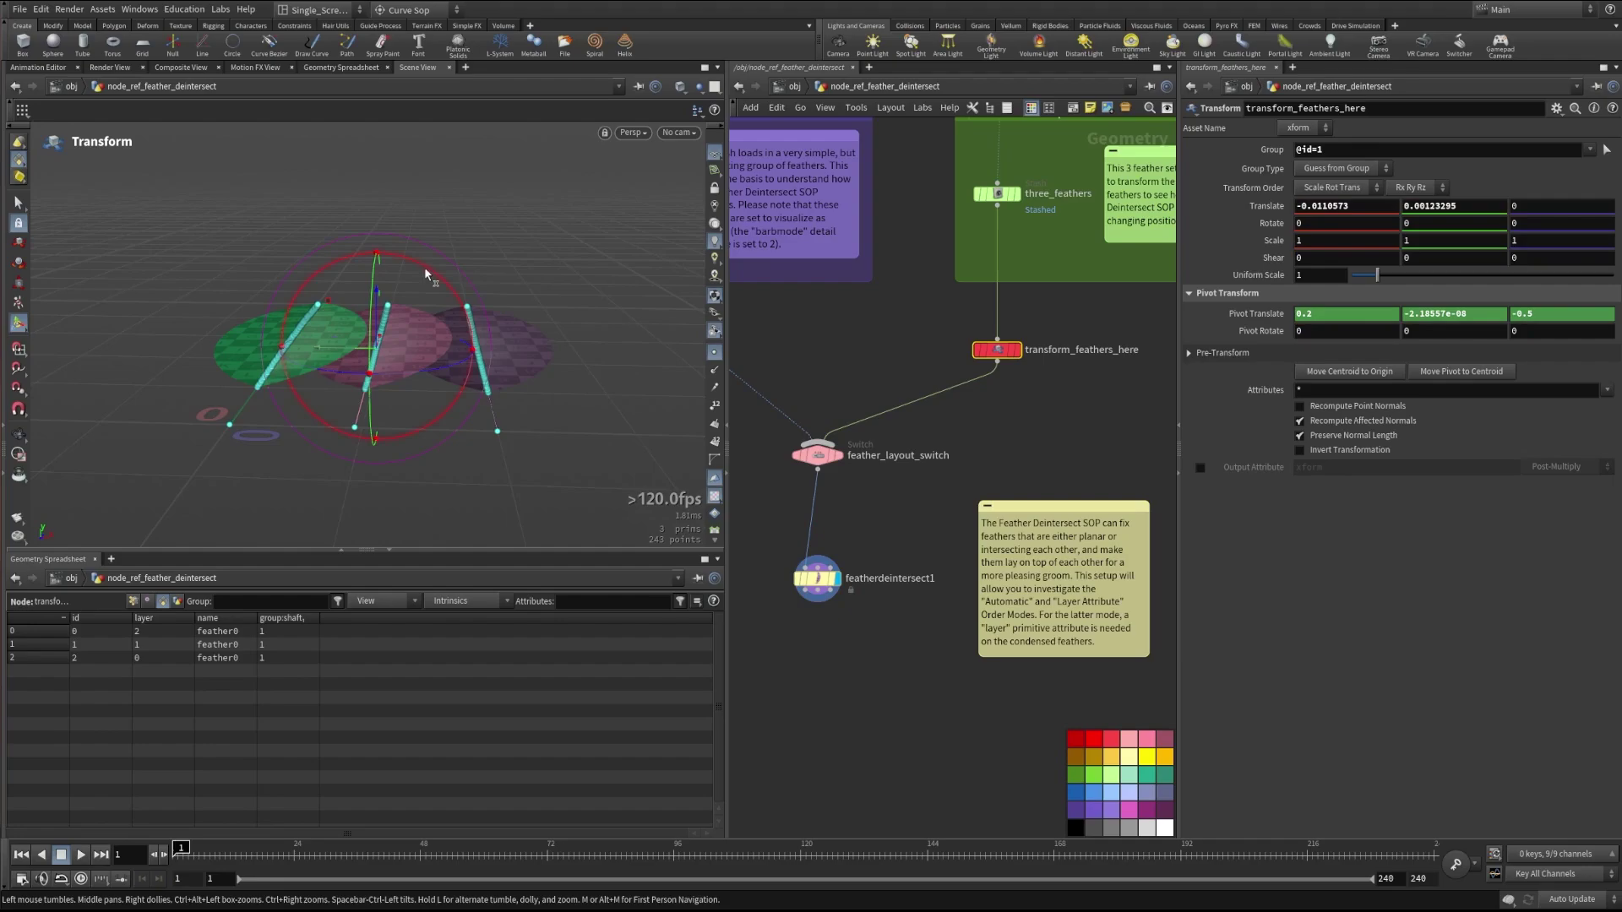
drag(424, 267, 319, 322)
key(ctrl+z)
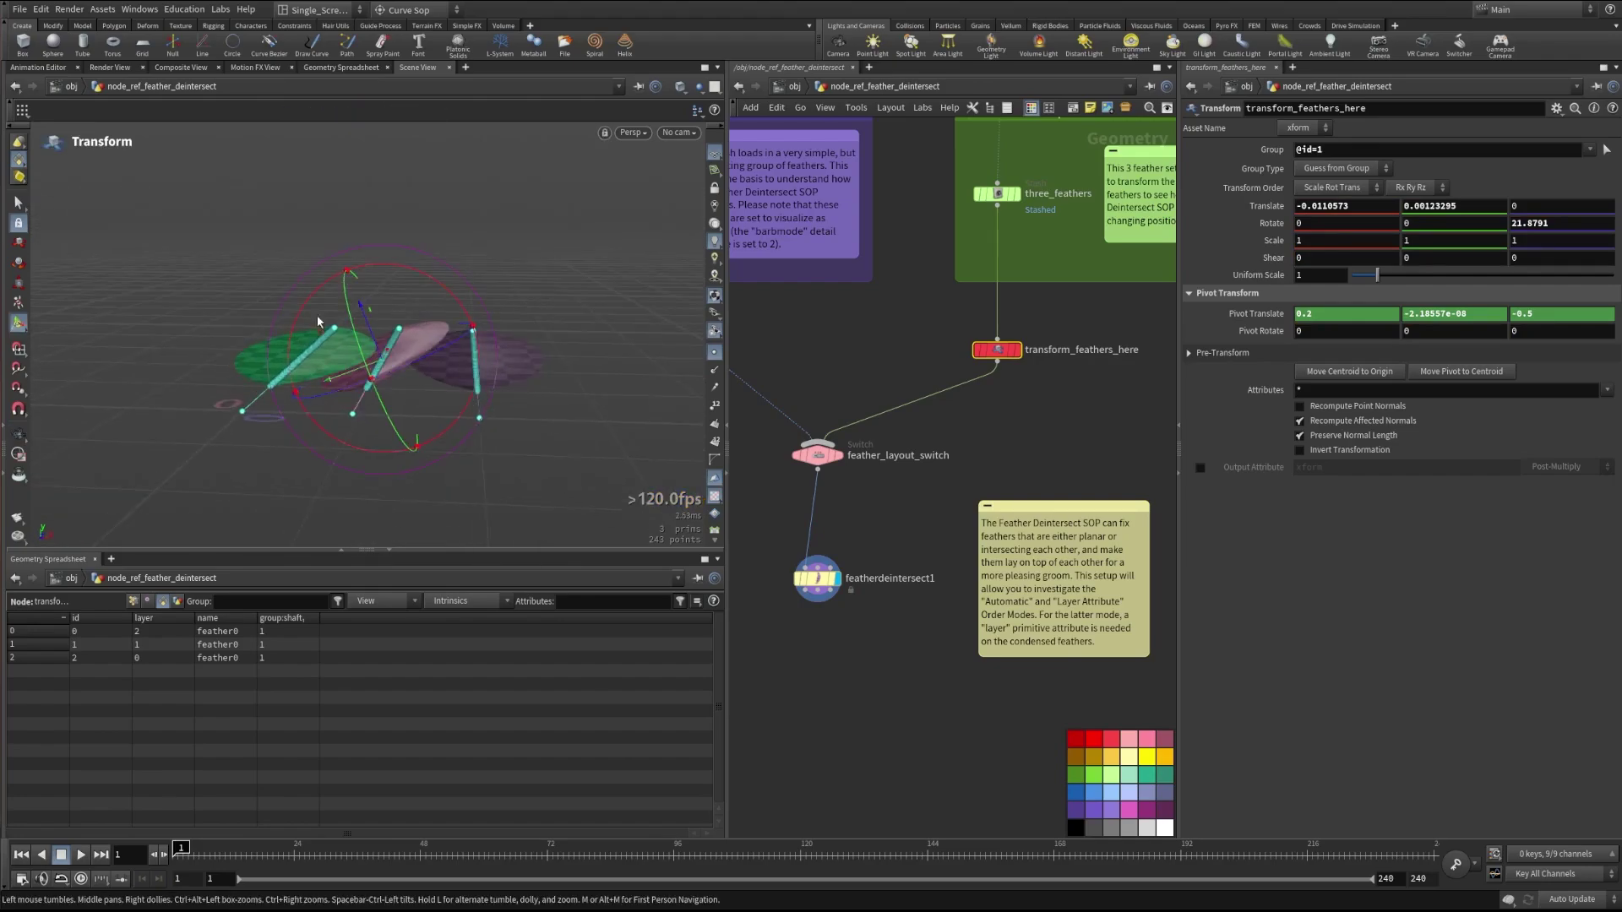
Step: Frame all network nodes and select the feather_layout_switch node
key(h)
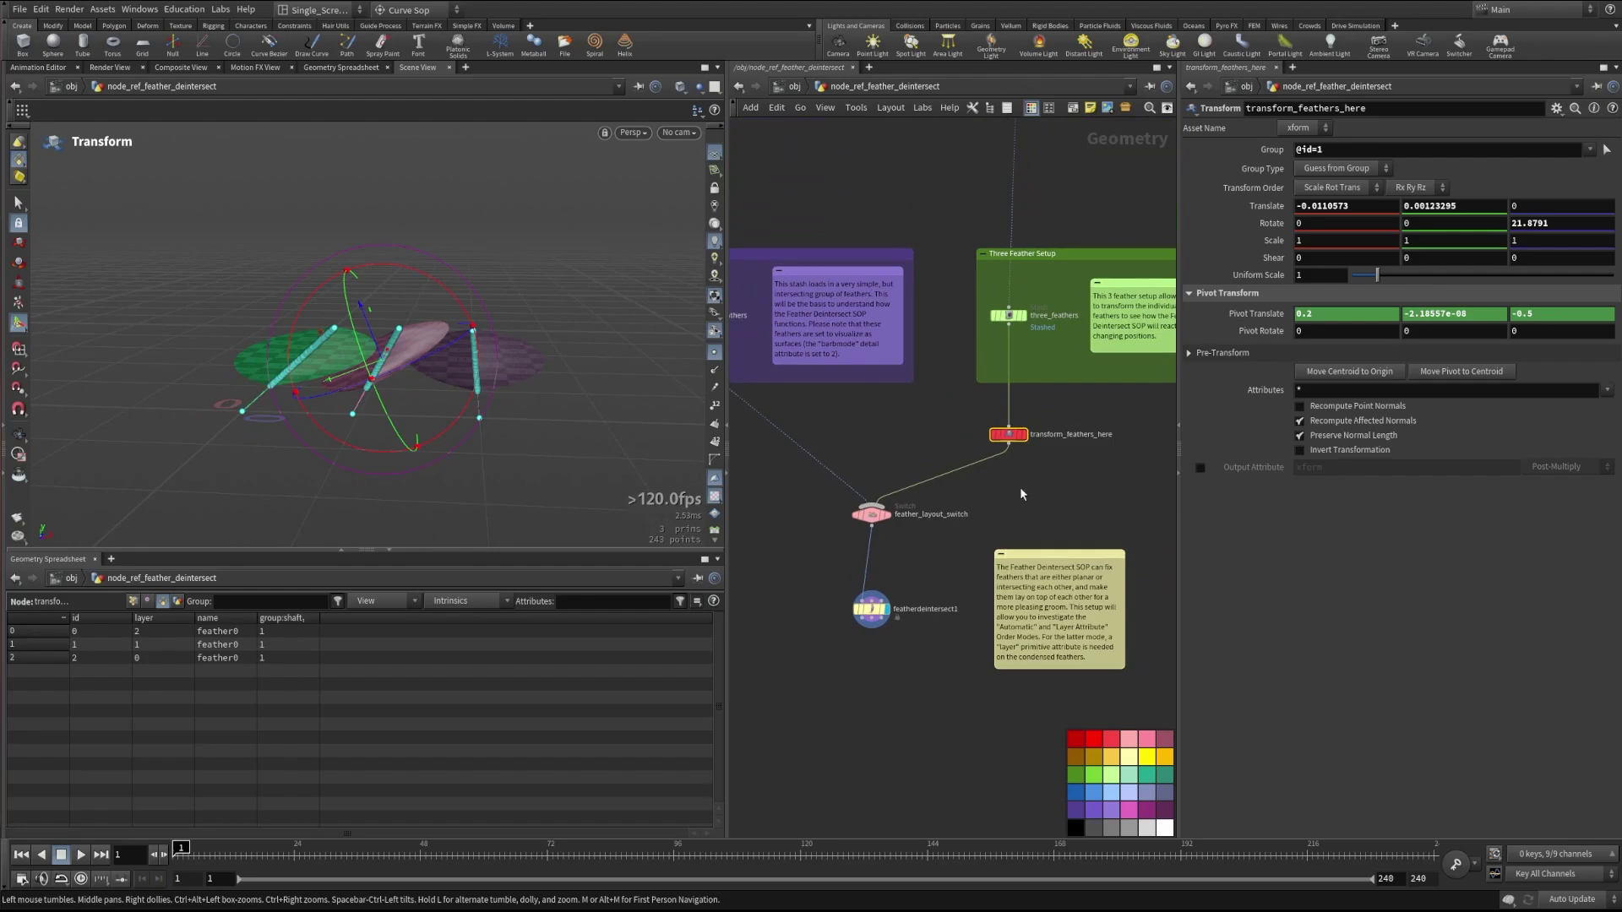
click(871, 608)
middle_drag(800, 539, 840, 570)
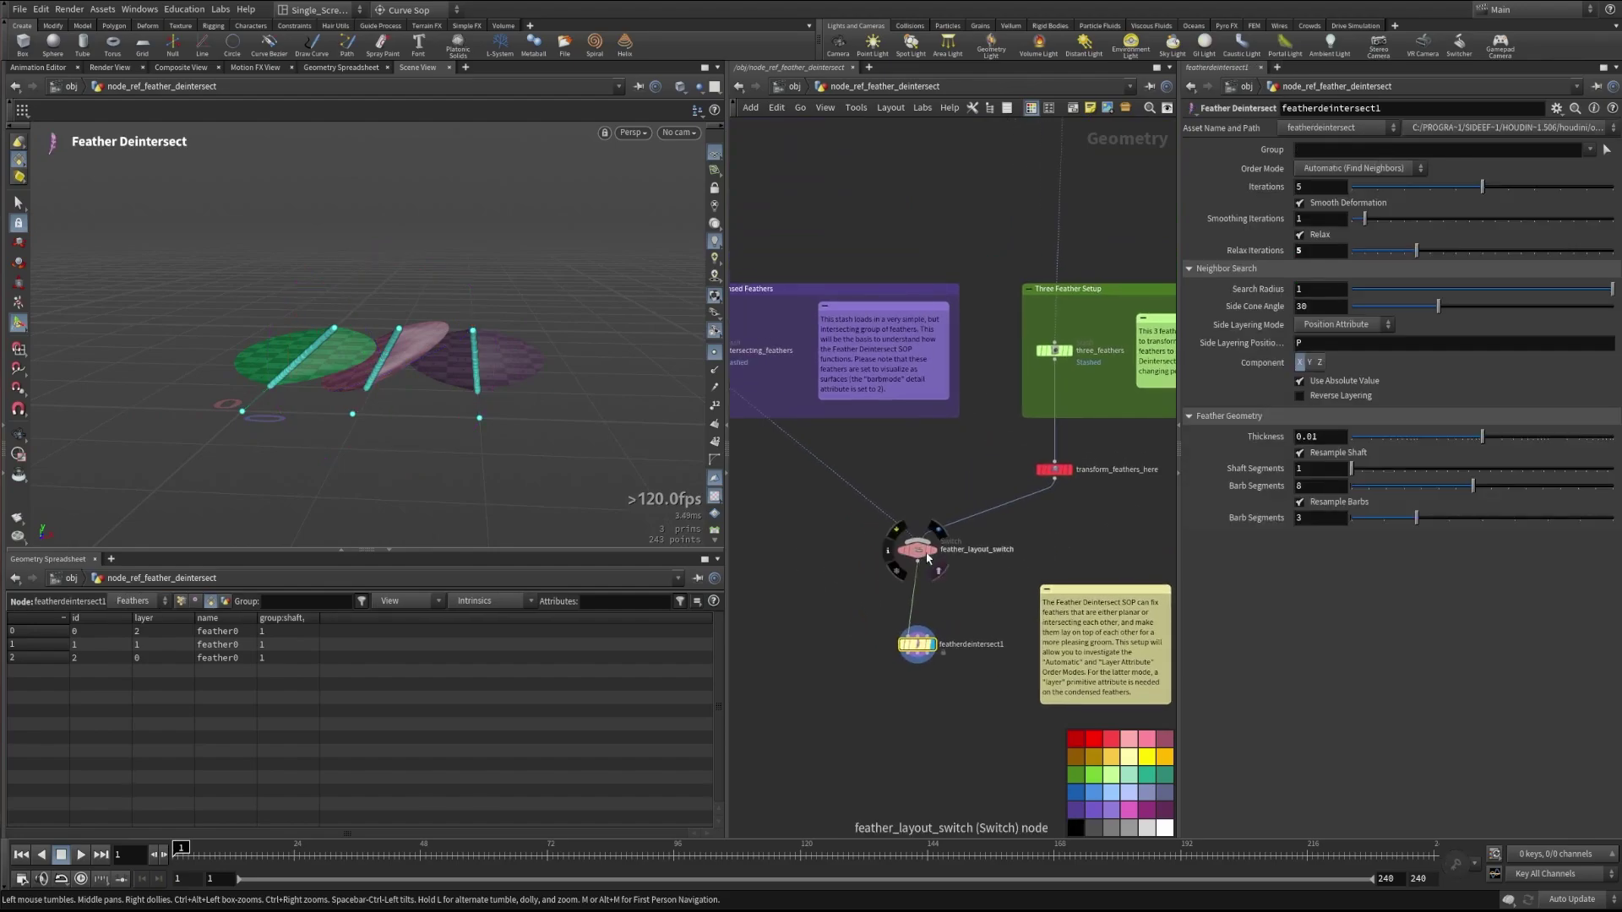
Step: Set feather_layout_switch's Select Input to 0, display it, and view the fifteen intersecting feathers
click(916, 549)
drag(1378, 149, 1350, 149)
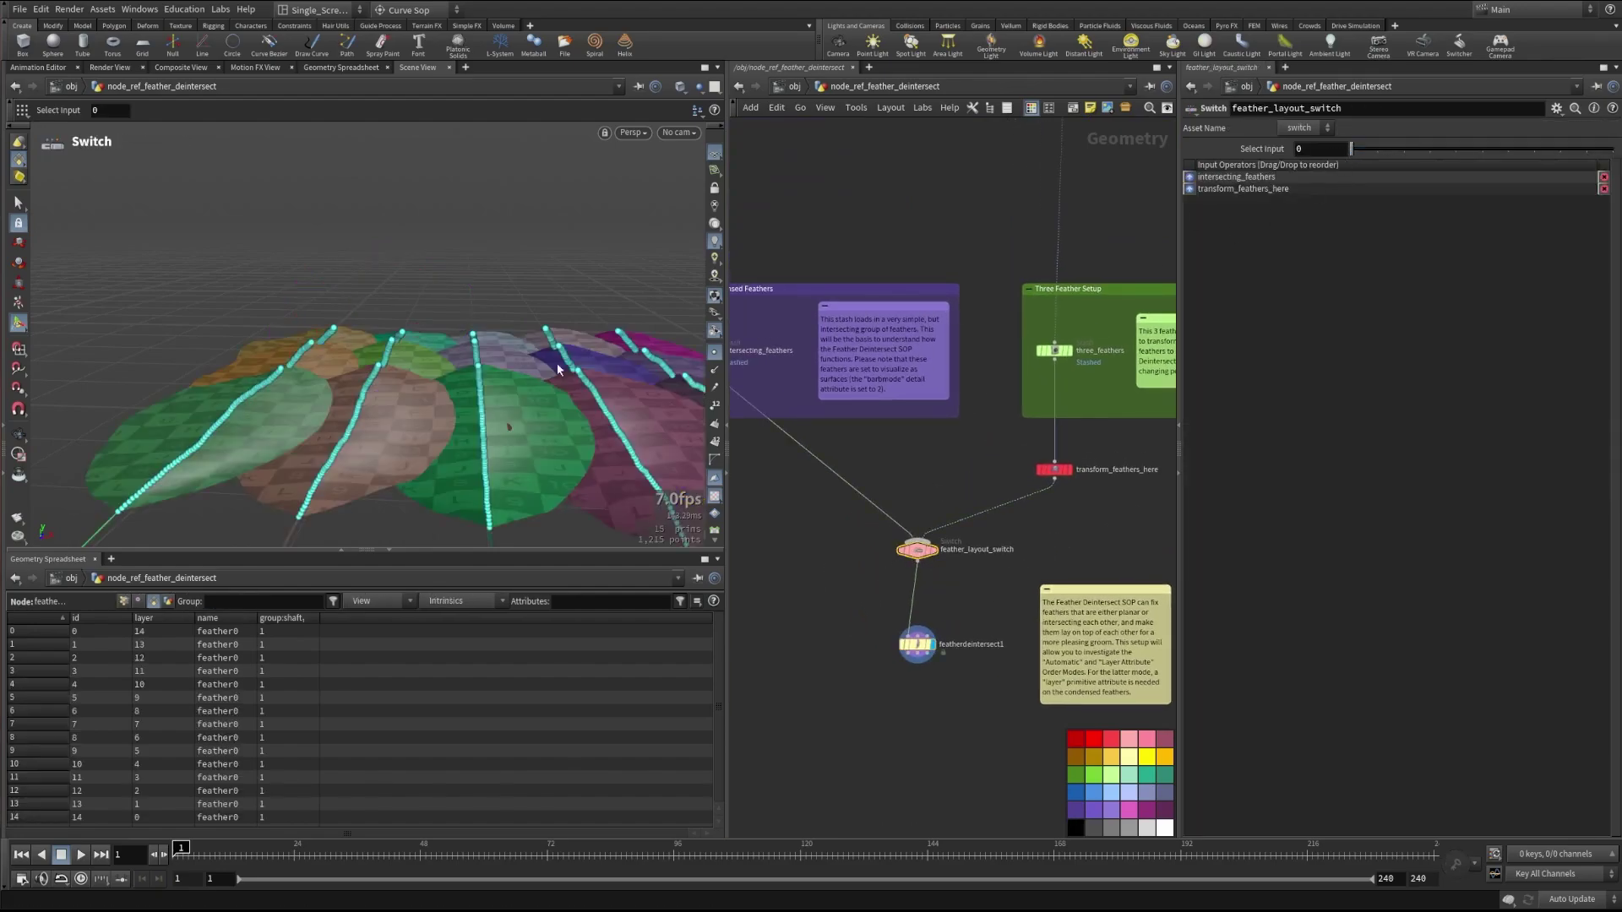
key(Escape)
scroll(337, 253, up, 5)
scroll(337, 253, down, 3)
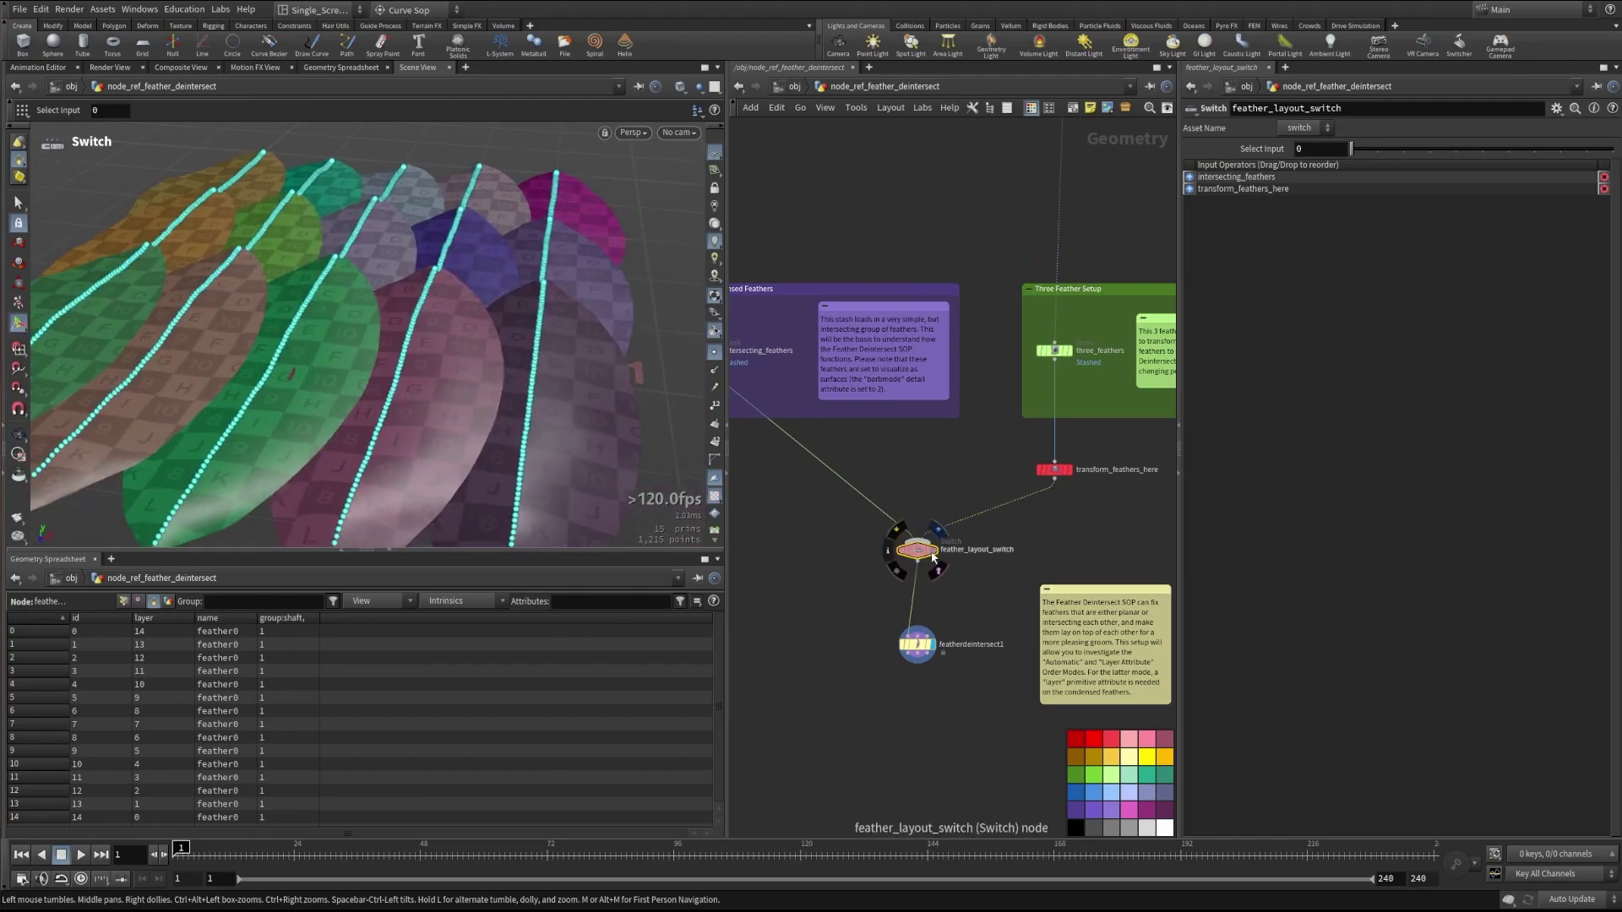
click(933, 550)
scroll(322, 416, down, 2)
drag(322, 416, 546, 415)
key(Return)
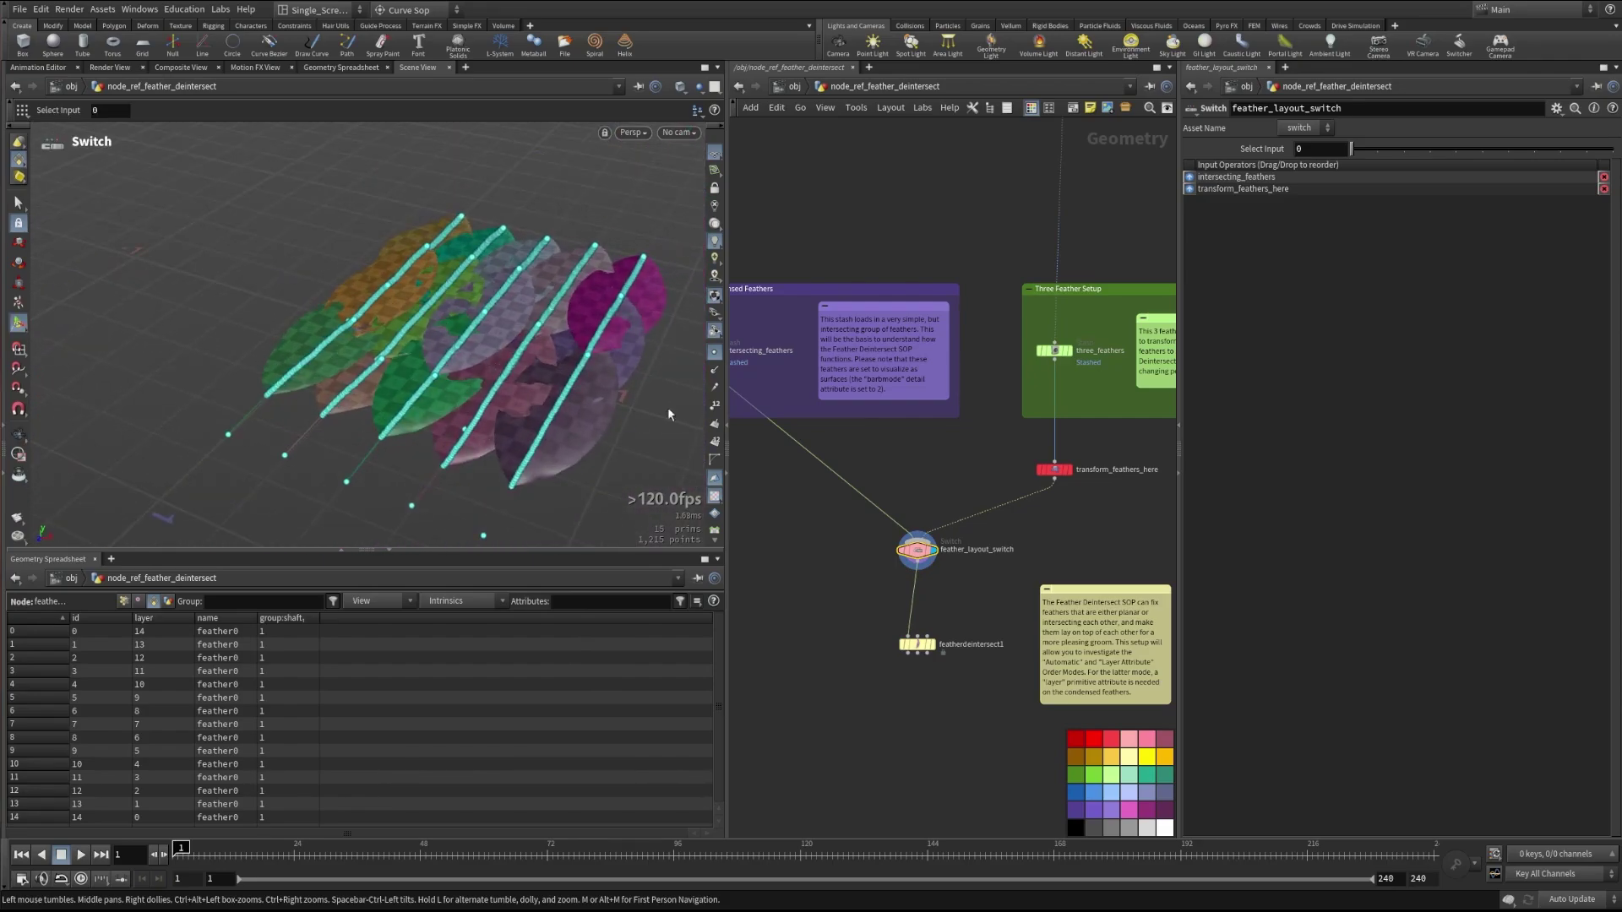
Step: Display featherdeintersect1 on the fifteen feathers and raise Iterations from 5 to 8
click(918, 650)
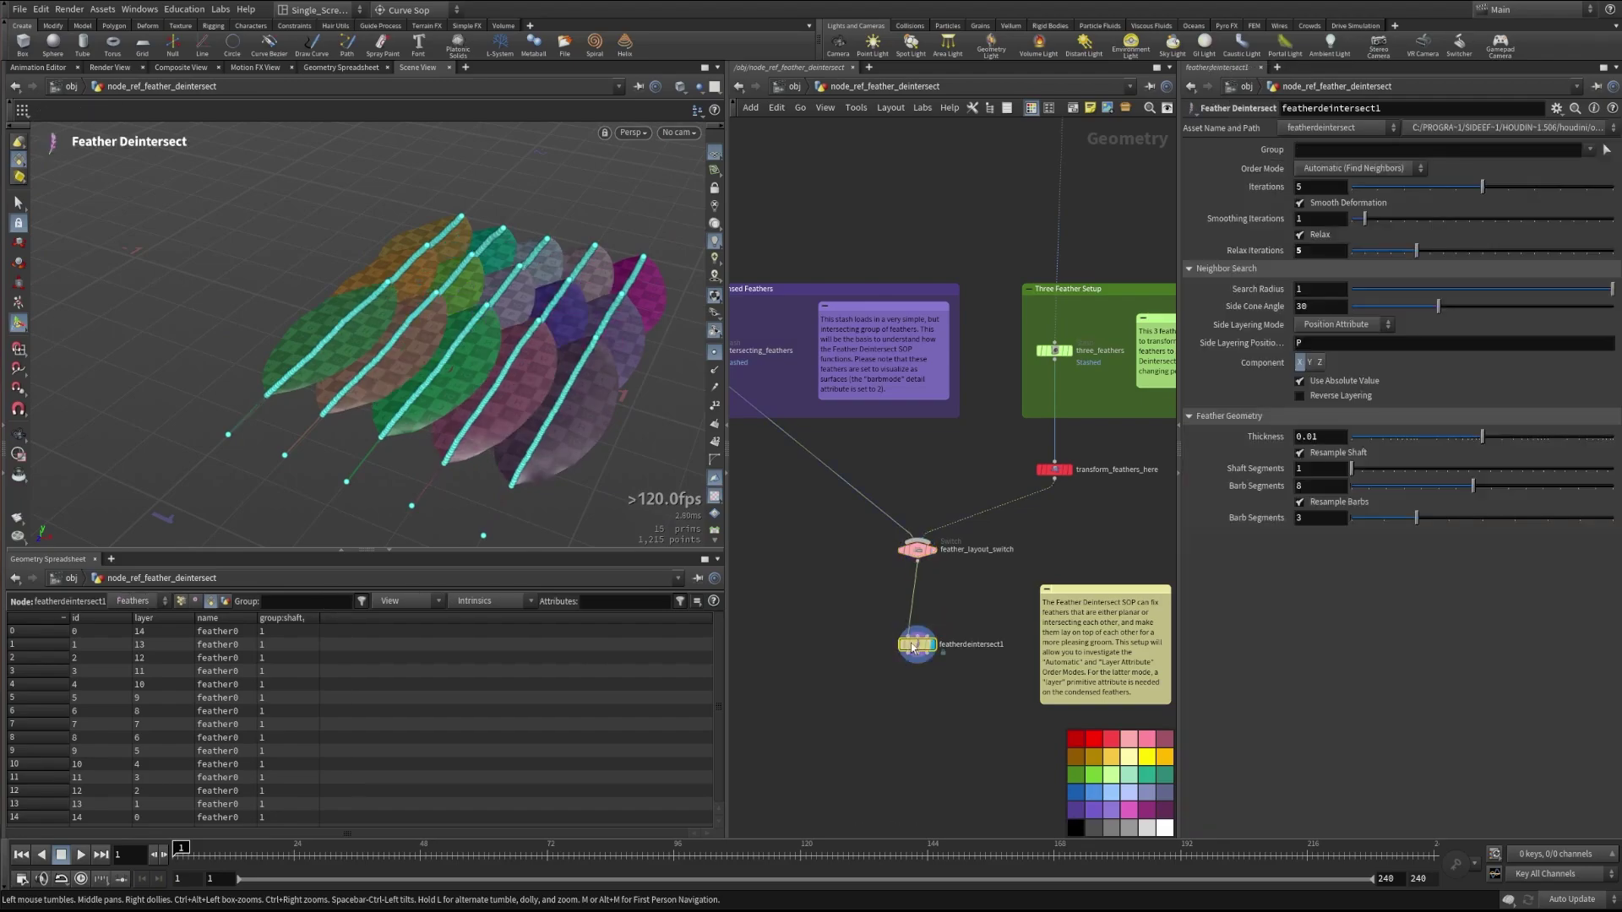
key(Escape)
drag(632, 375, 406, 338)
key(Return)
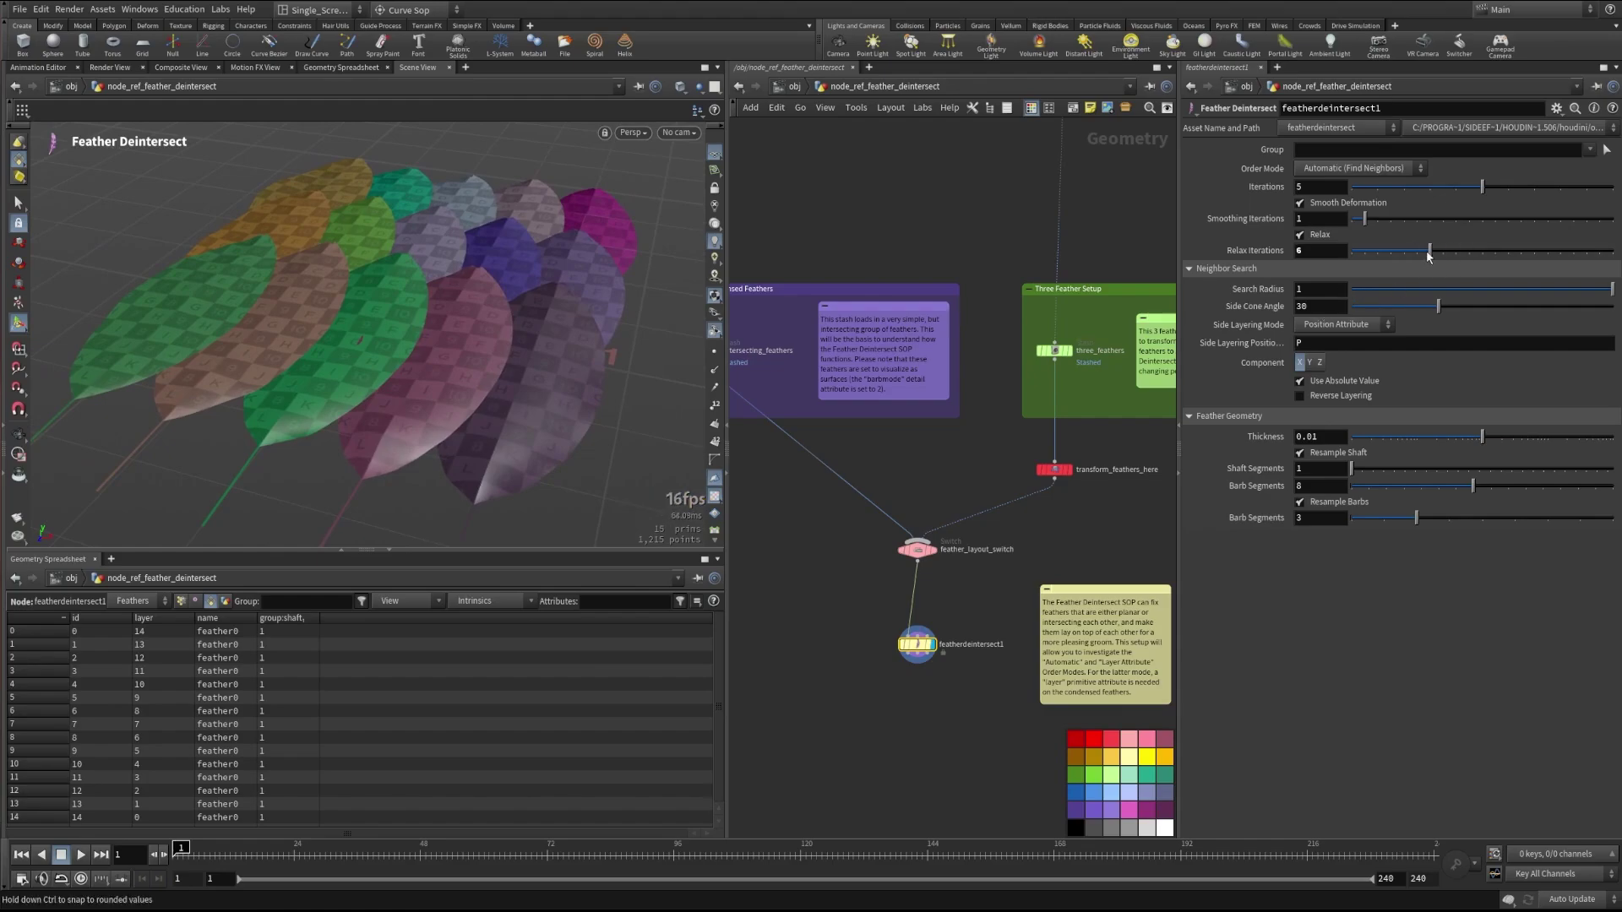
drag(1482, 186, 1563, 188)
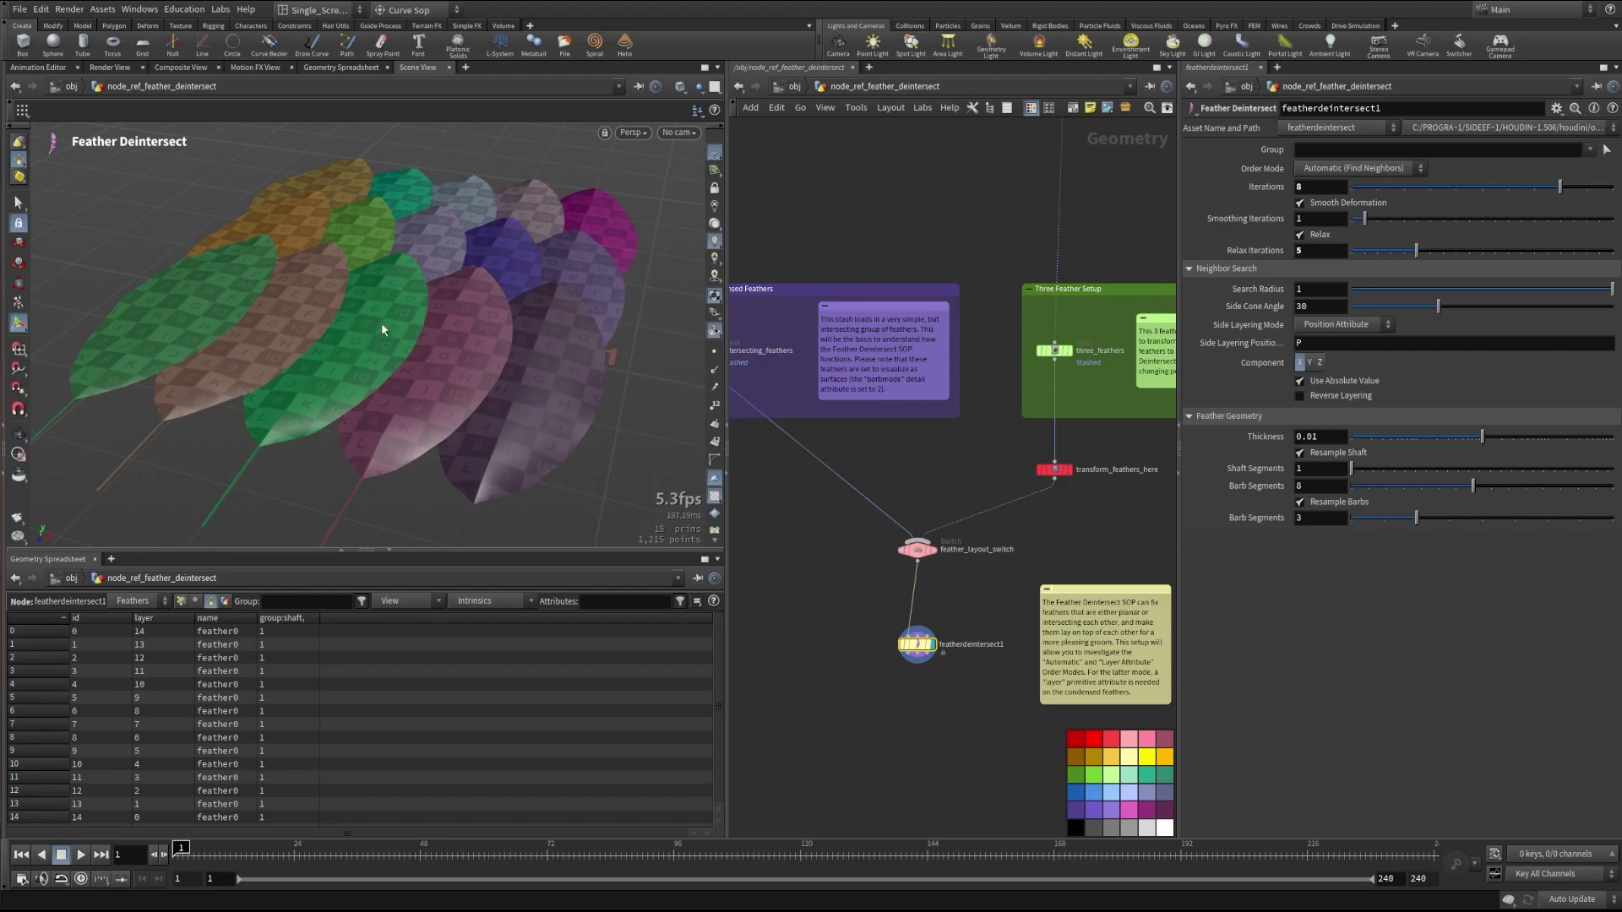
mouse_move(1364, 219)
mouse_down()
mouse_move(1406, 222)
mouse_move(1367, 218)
mouse_up()
Step: Change featherdeintersect1's Order Mode to Layer Attribute
click(1351, 169)
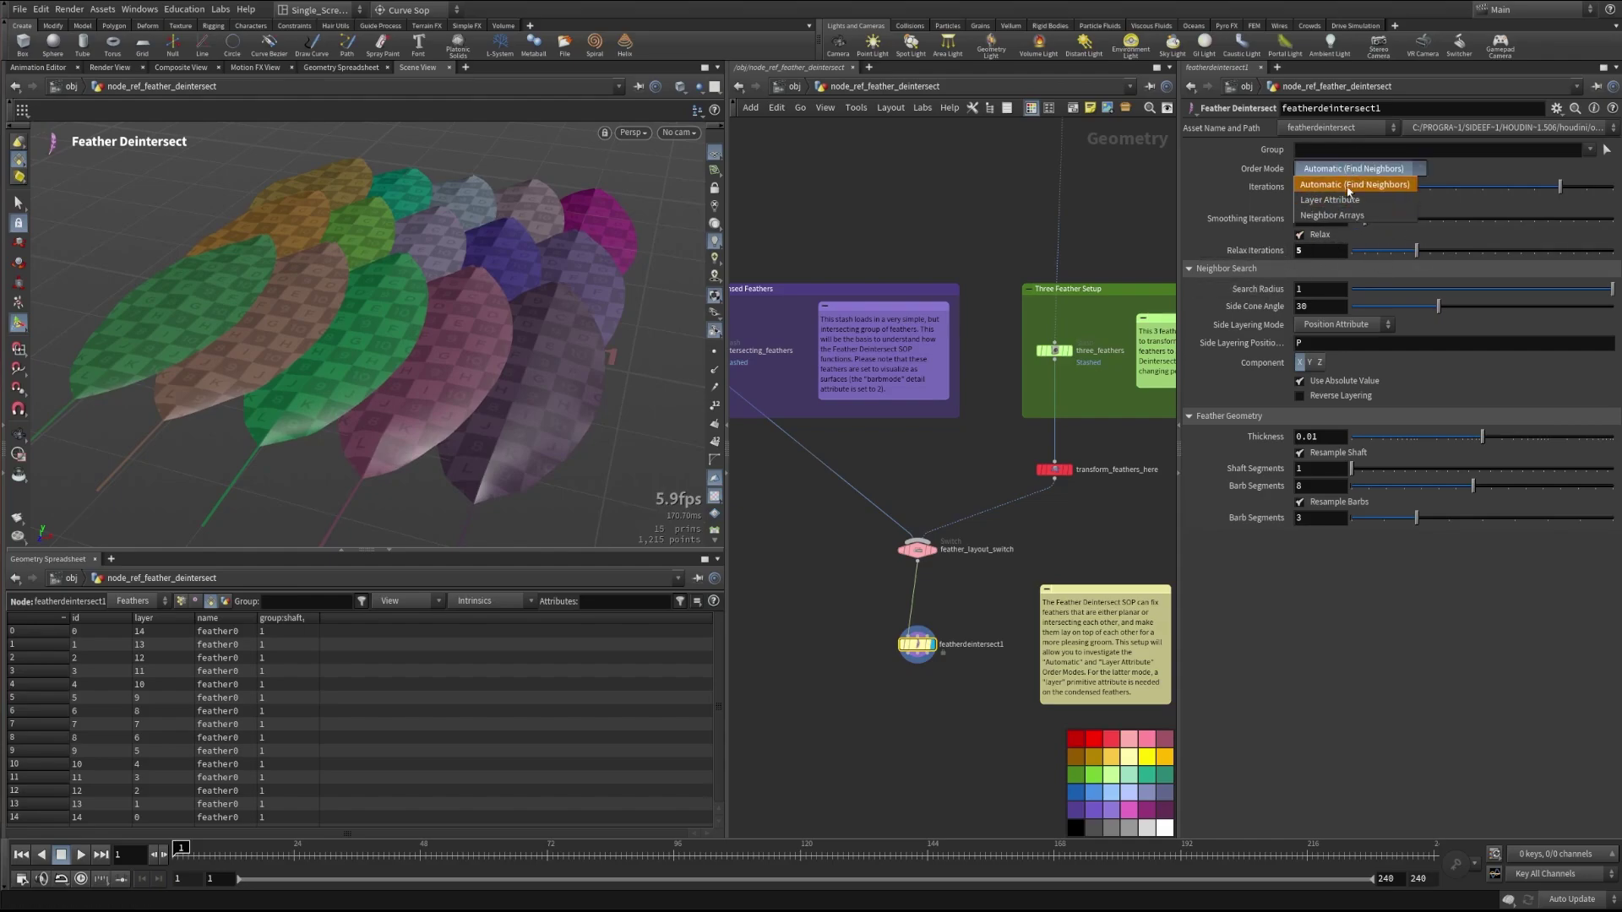
click(1310, 201)
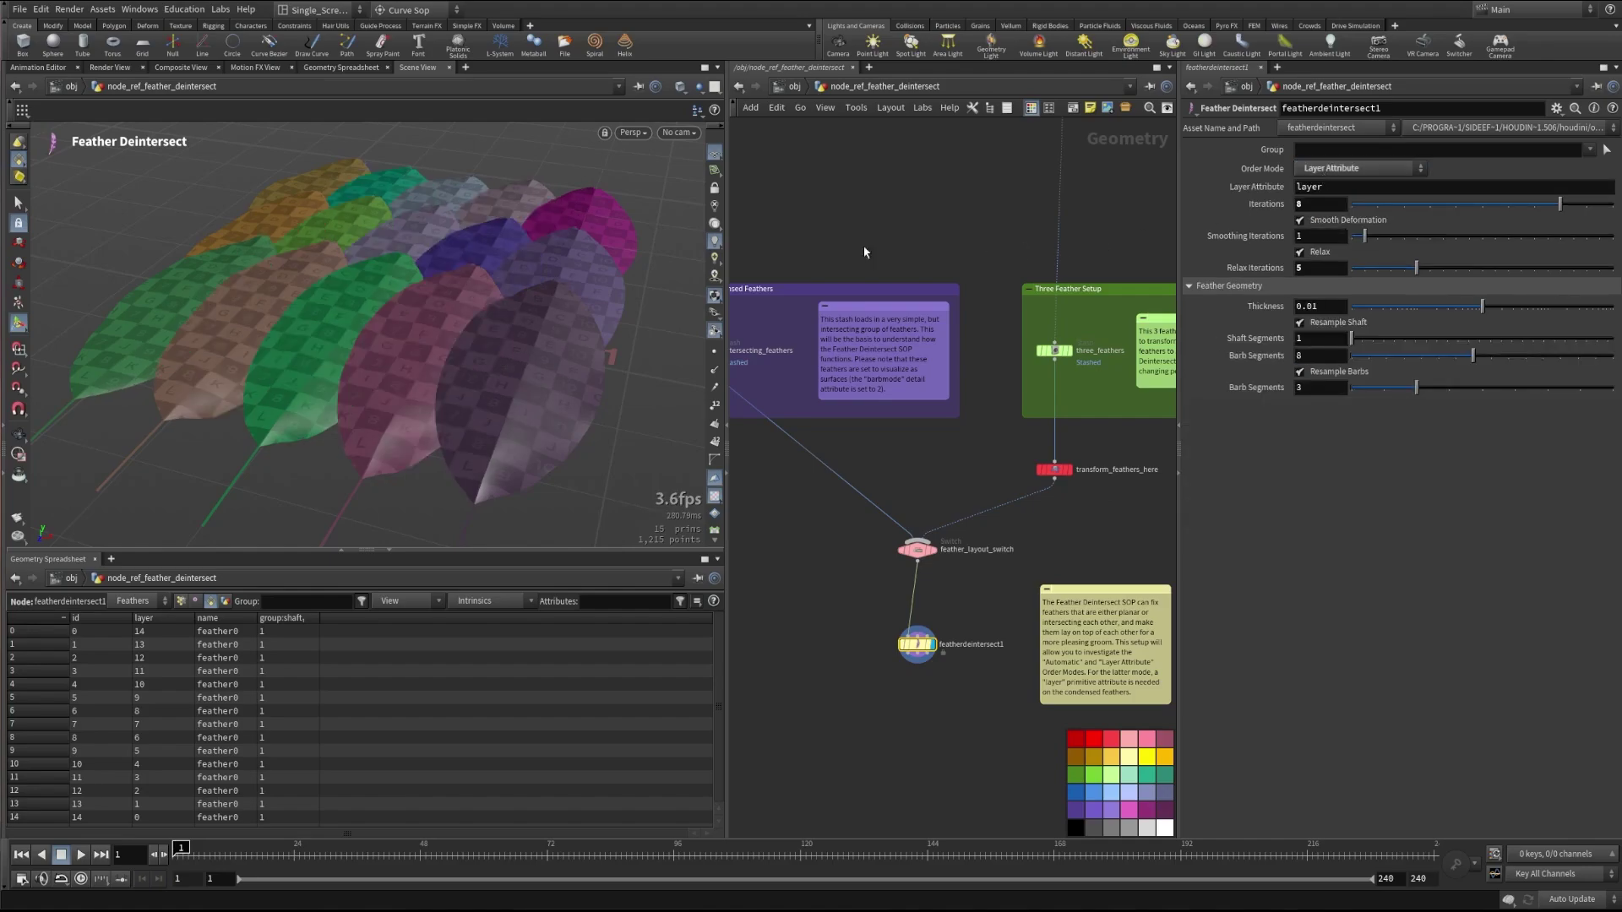
drag(279, 317, 307, 318)
Step: Inspect the intersecting_feathers (15 rows) and three_feathers (3 rows) stash nodes
middle_drag(910, 452, 1018, 485)
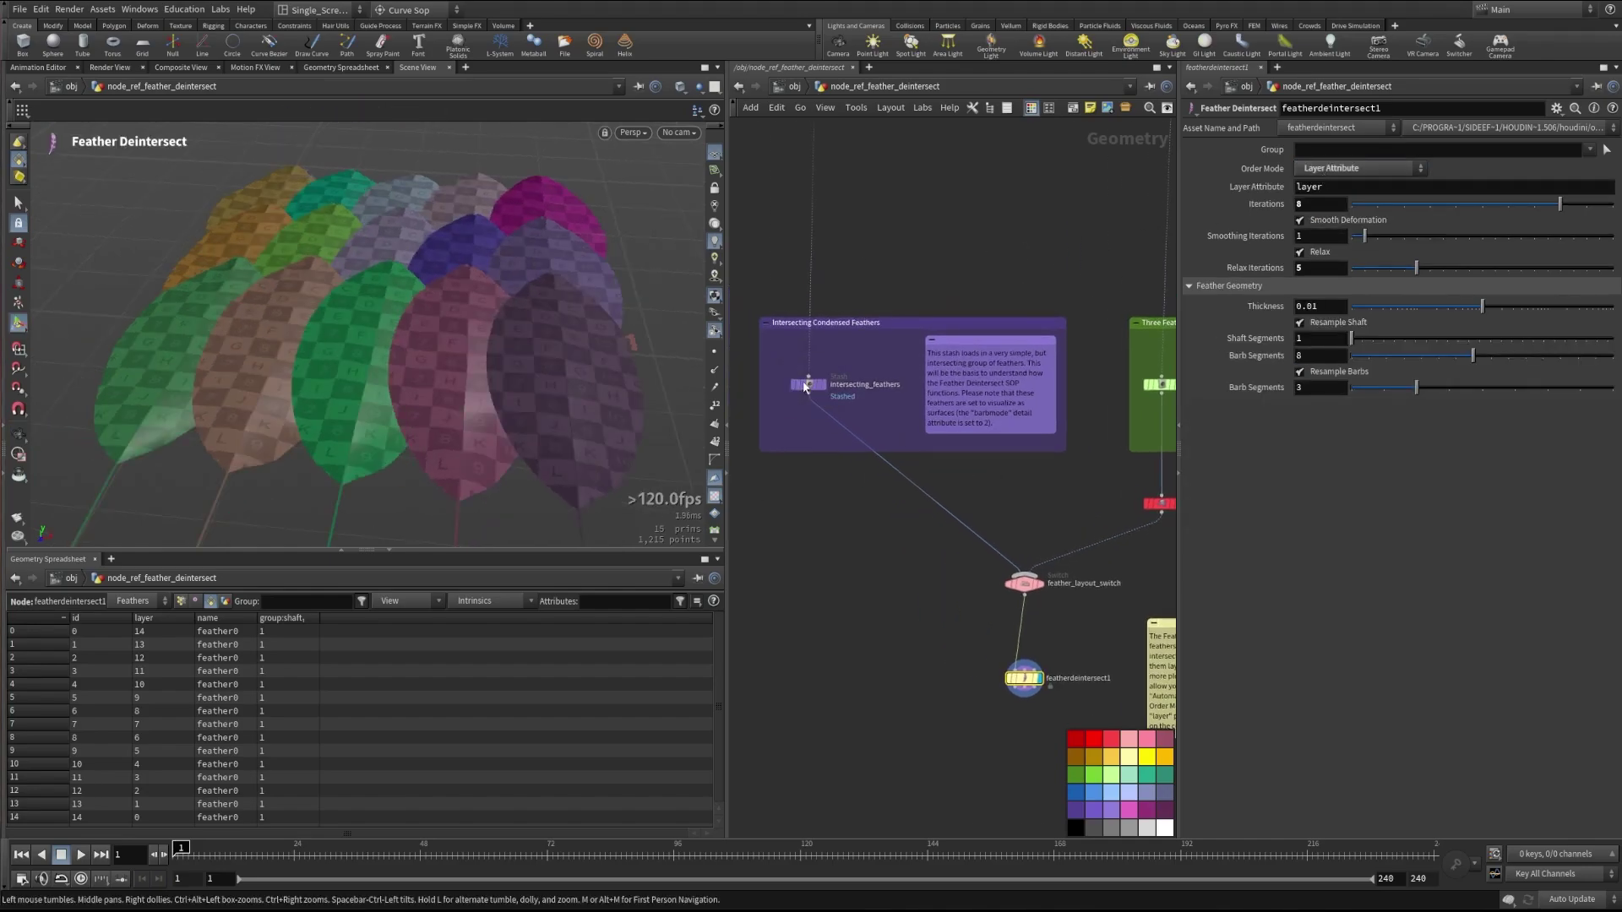
click(805, 388)
middle_click(804, 389)
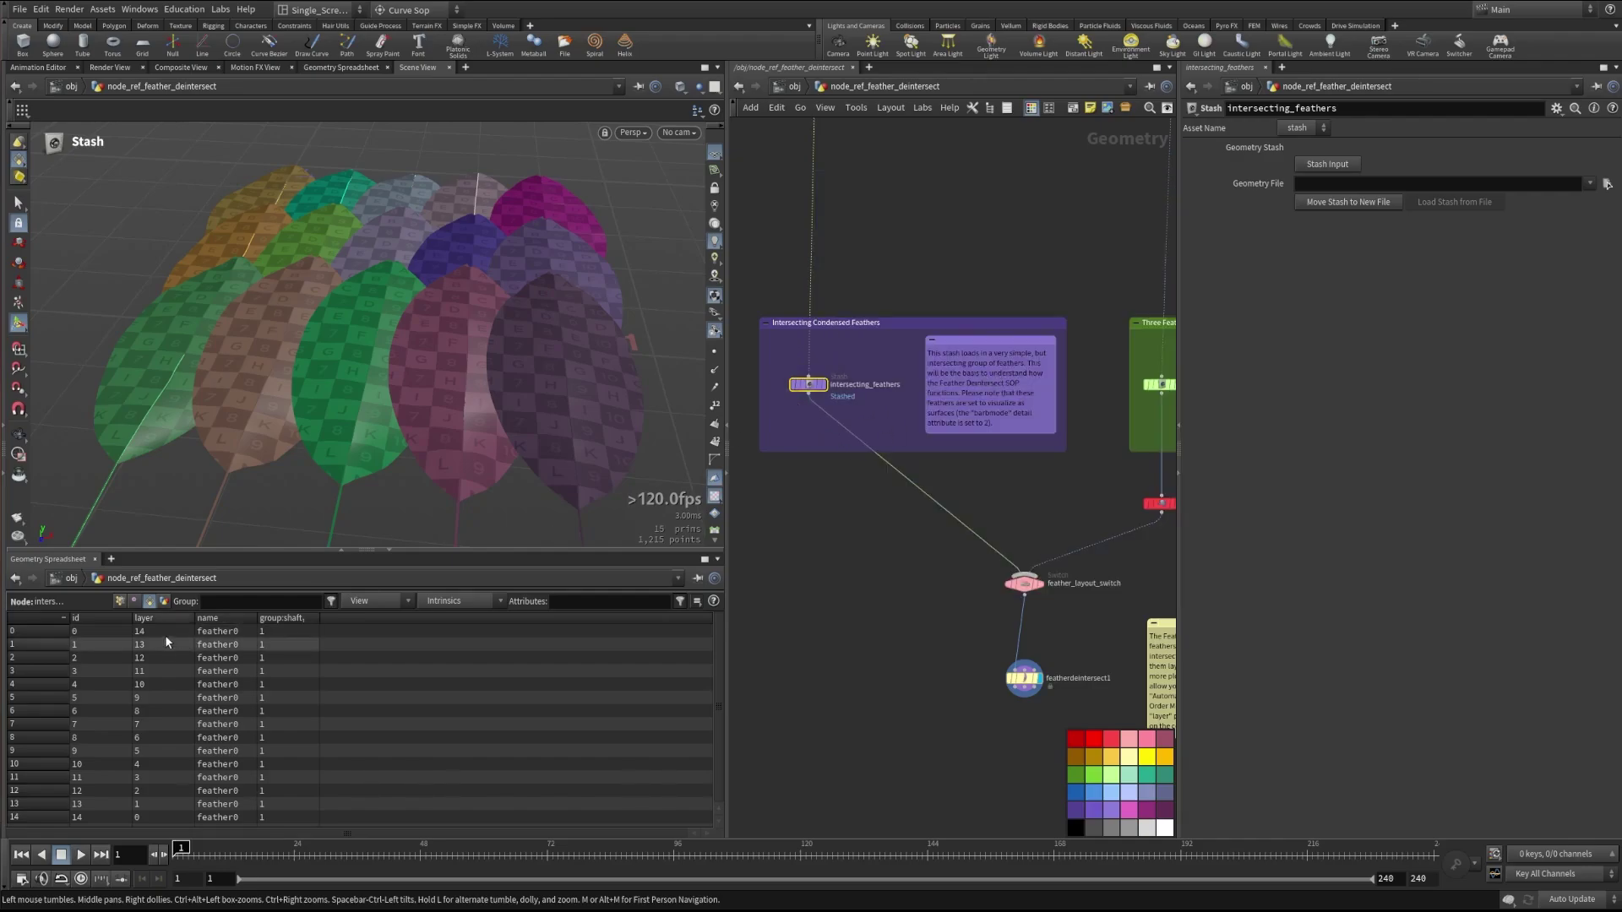
middle_drag(1051, 448, 978, 496)
click(1005, 400)
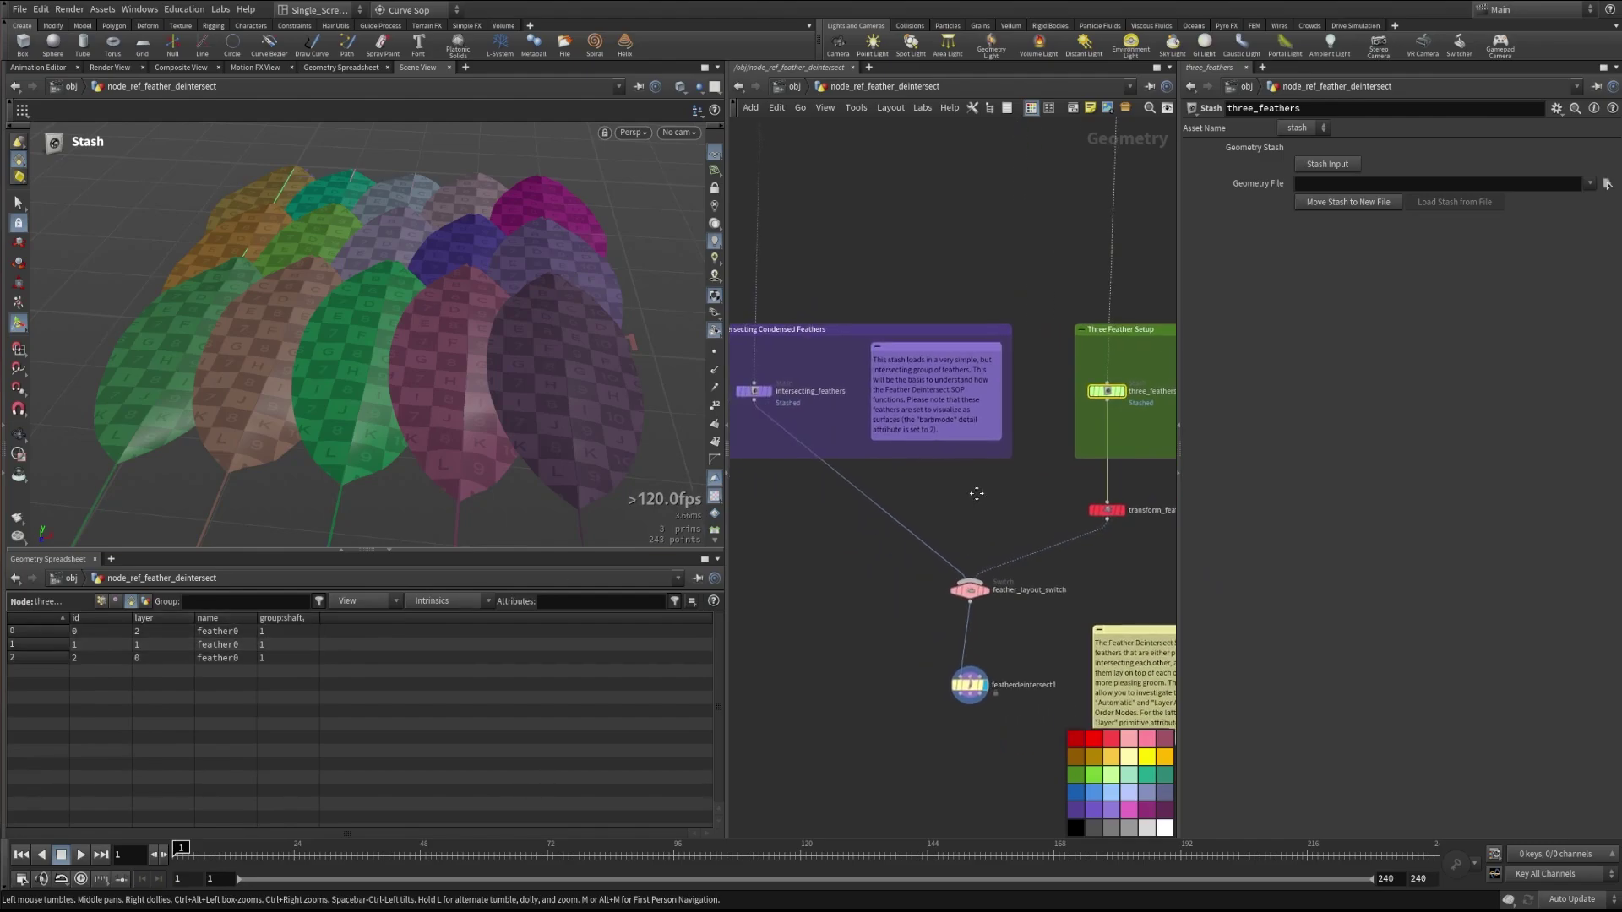
click(751, 388)
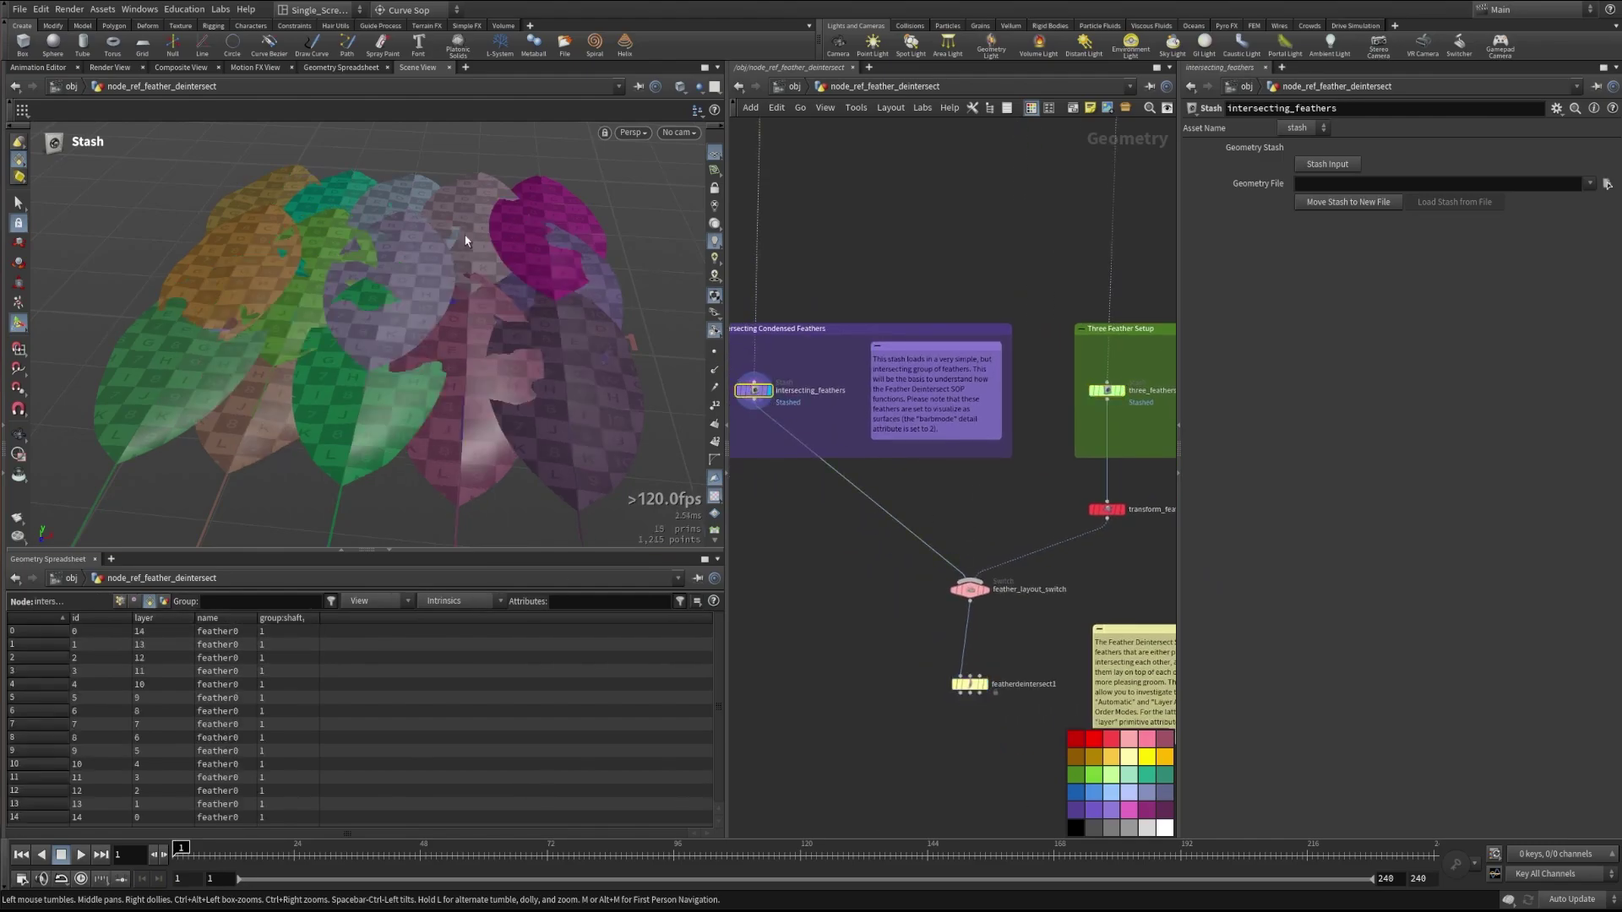
Step: Re-display featherdeintersect1 and view the fifteen layered feathers from above
click(983, 683)
click(969, 684)
key(Escape)
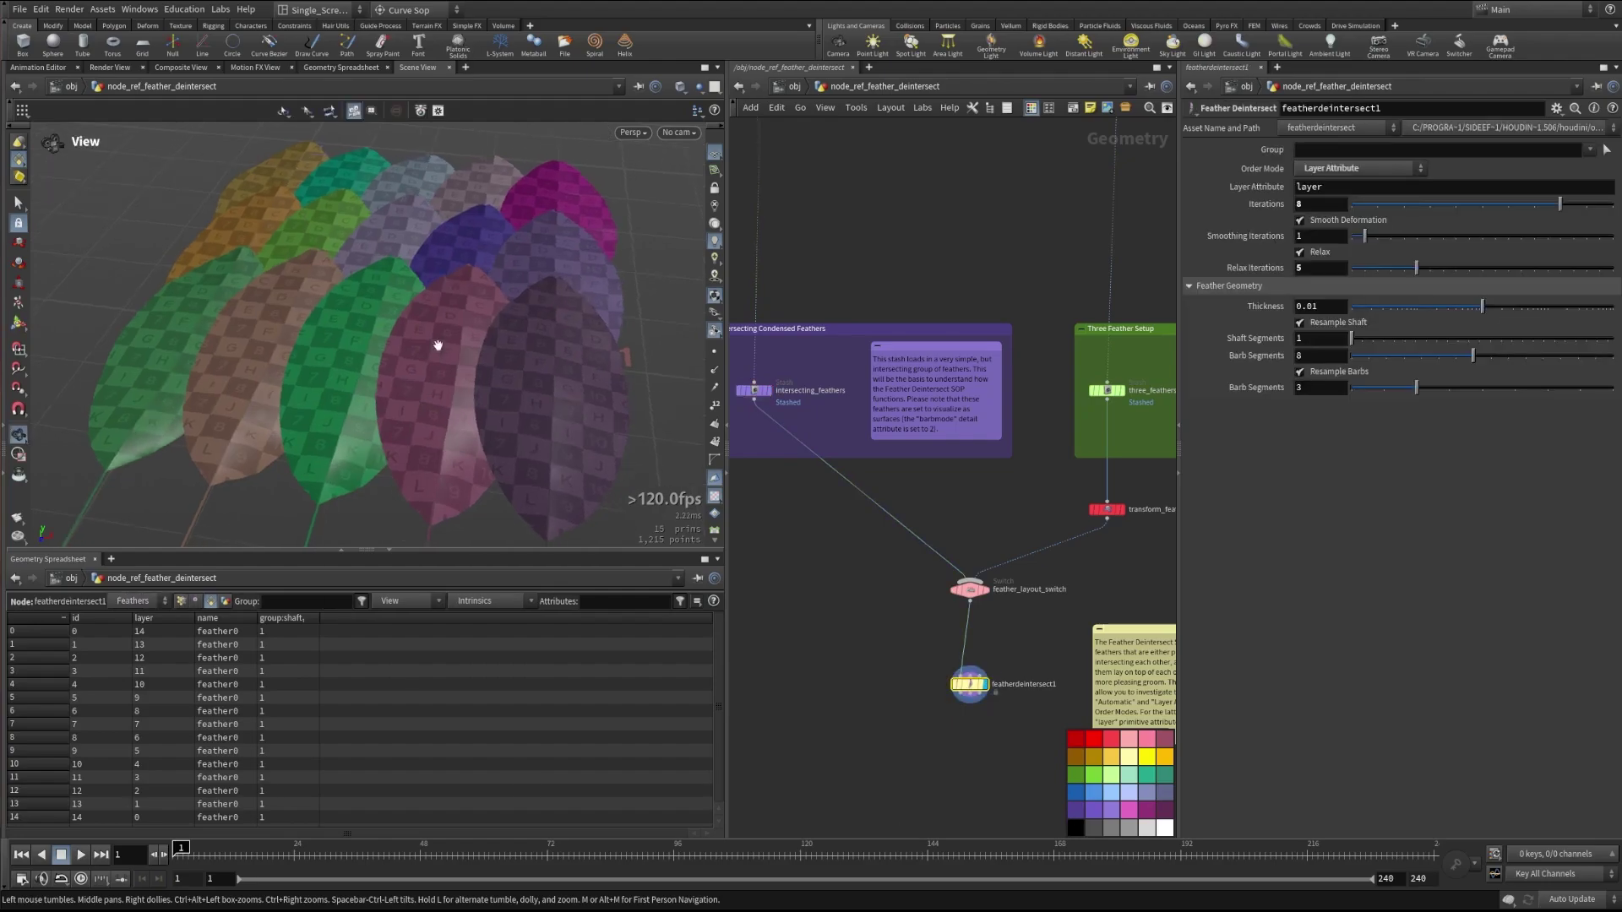
drag(471, 383, 474, 372)
middle_drag(897, 205, 862, 489)
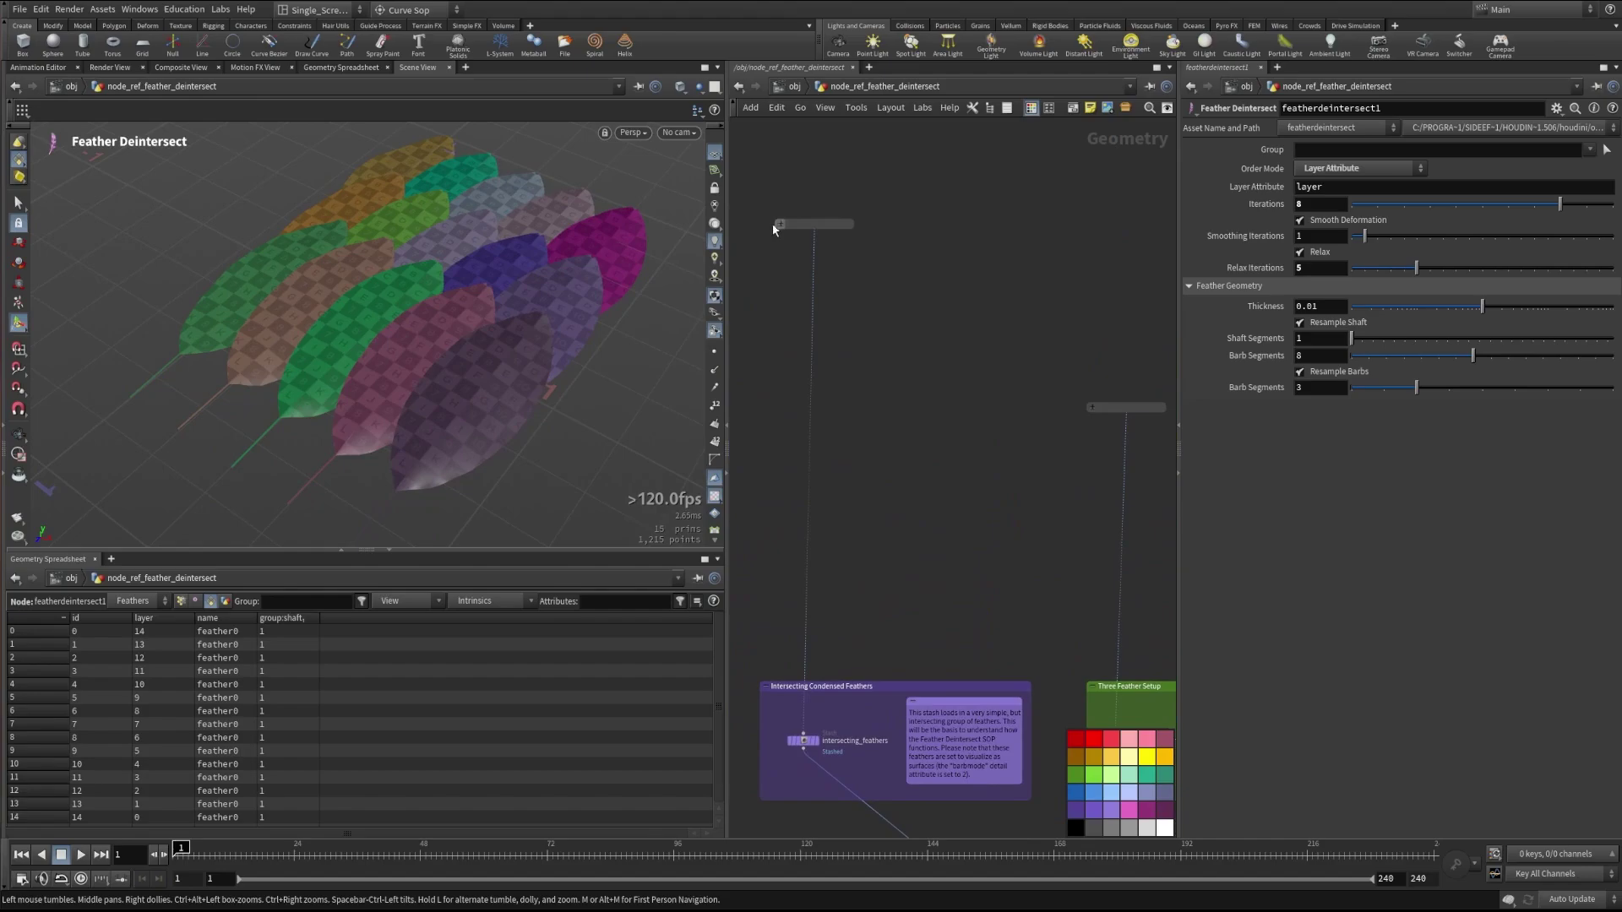
click(778, 225)
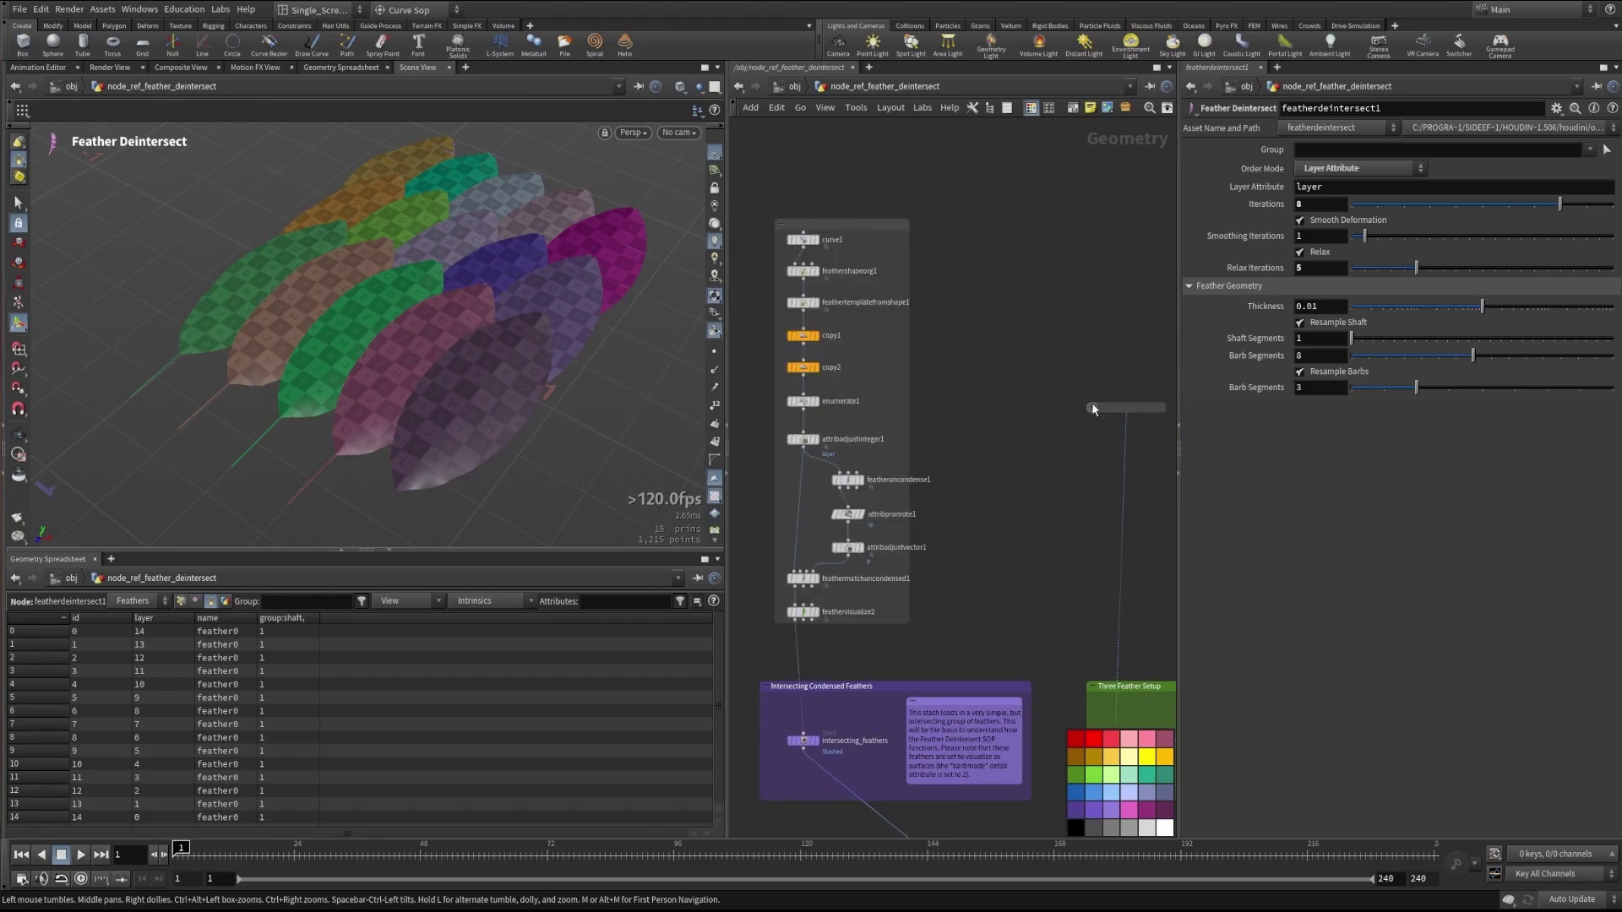
click(1090, 408)
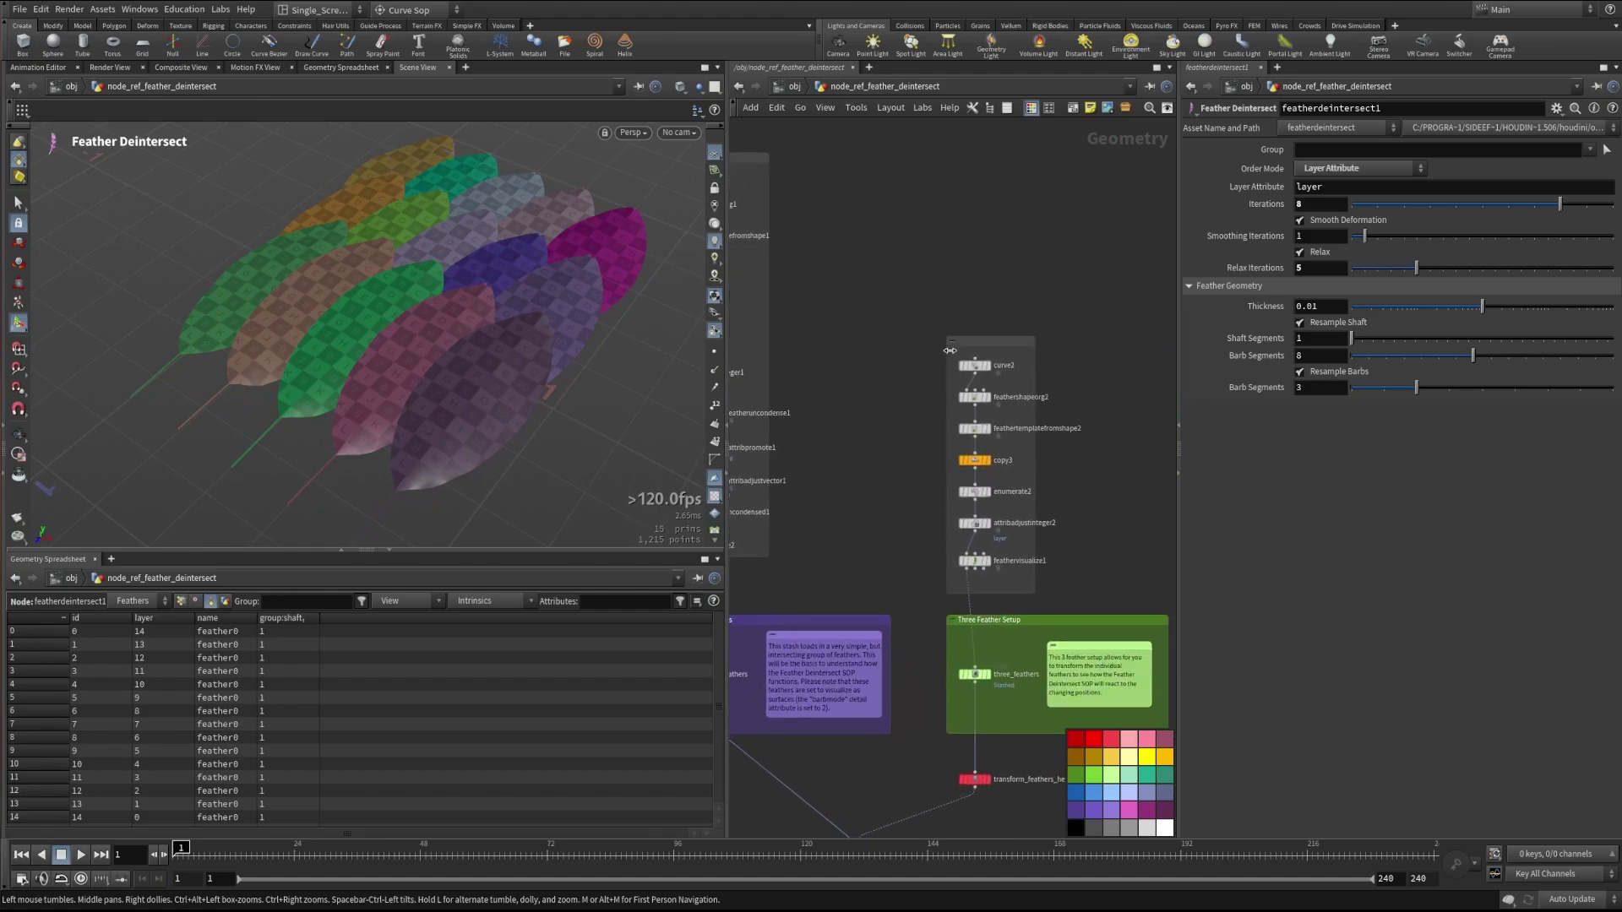
click(950, 338)
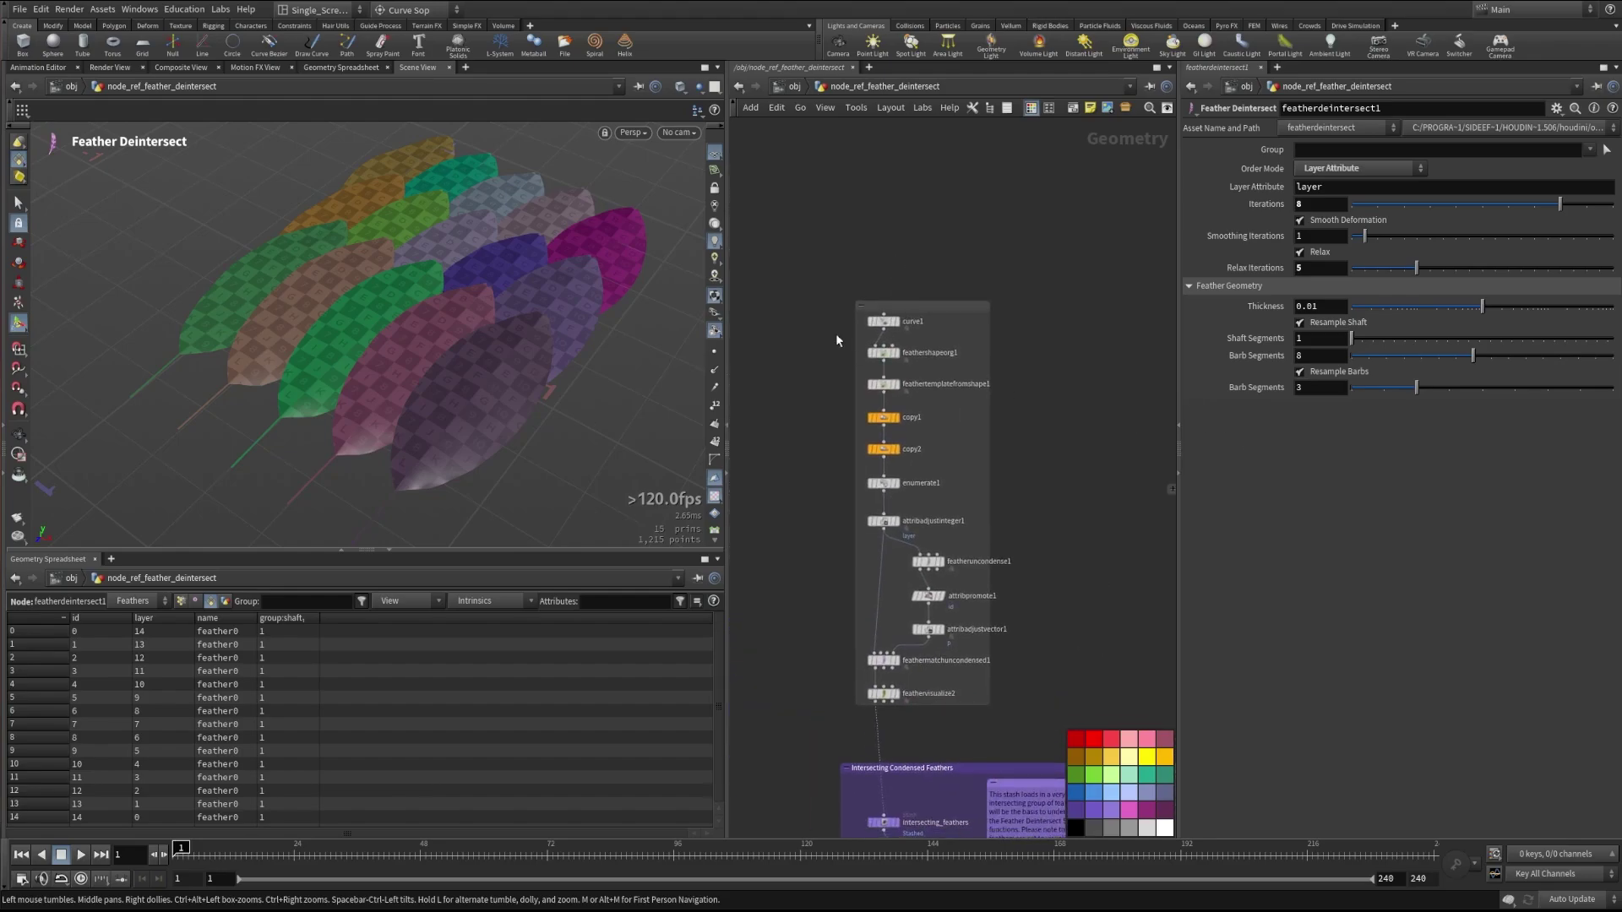
click(856, 306)
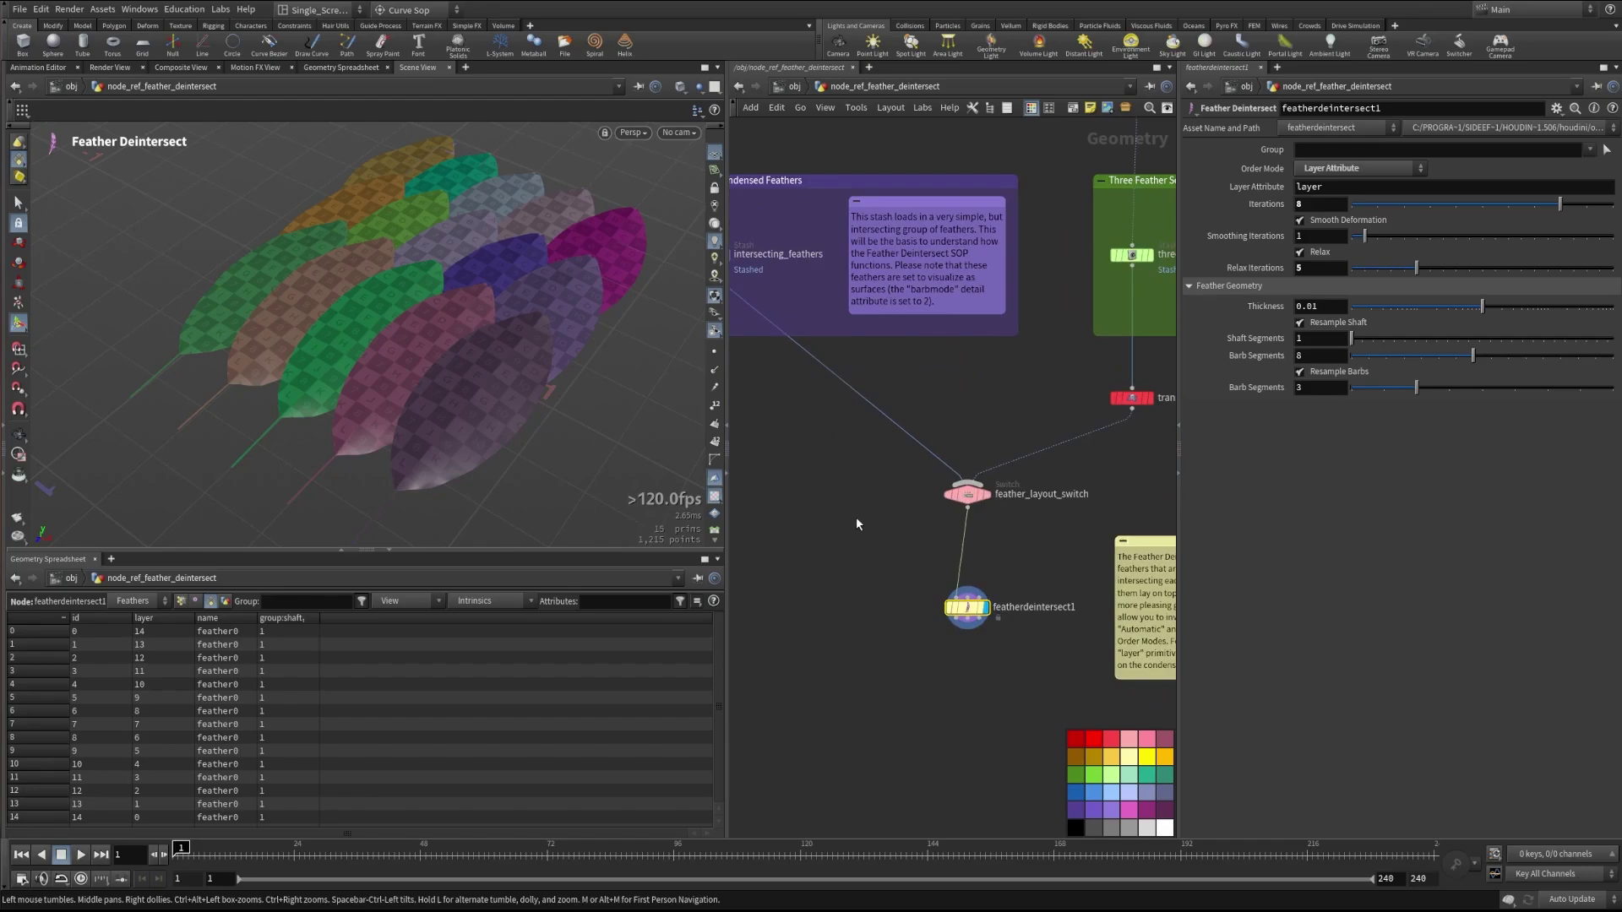
key(Escape)
drag(333, 289, 250, 340)
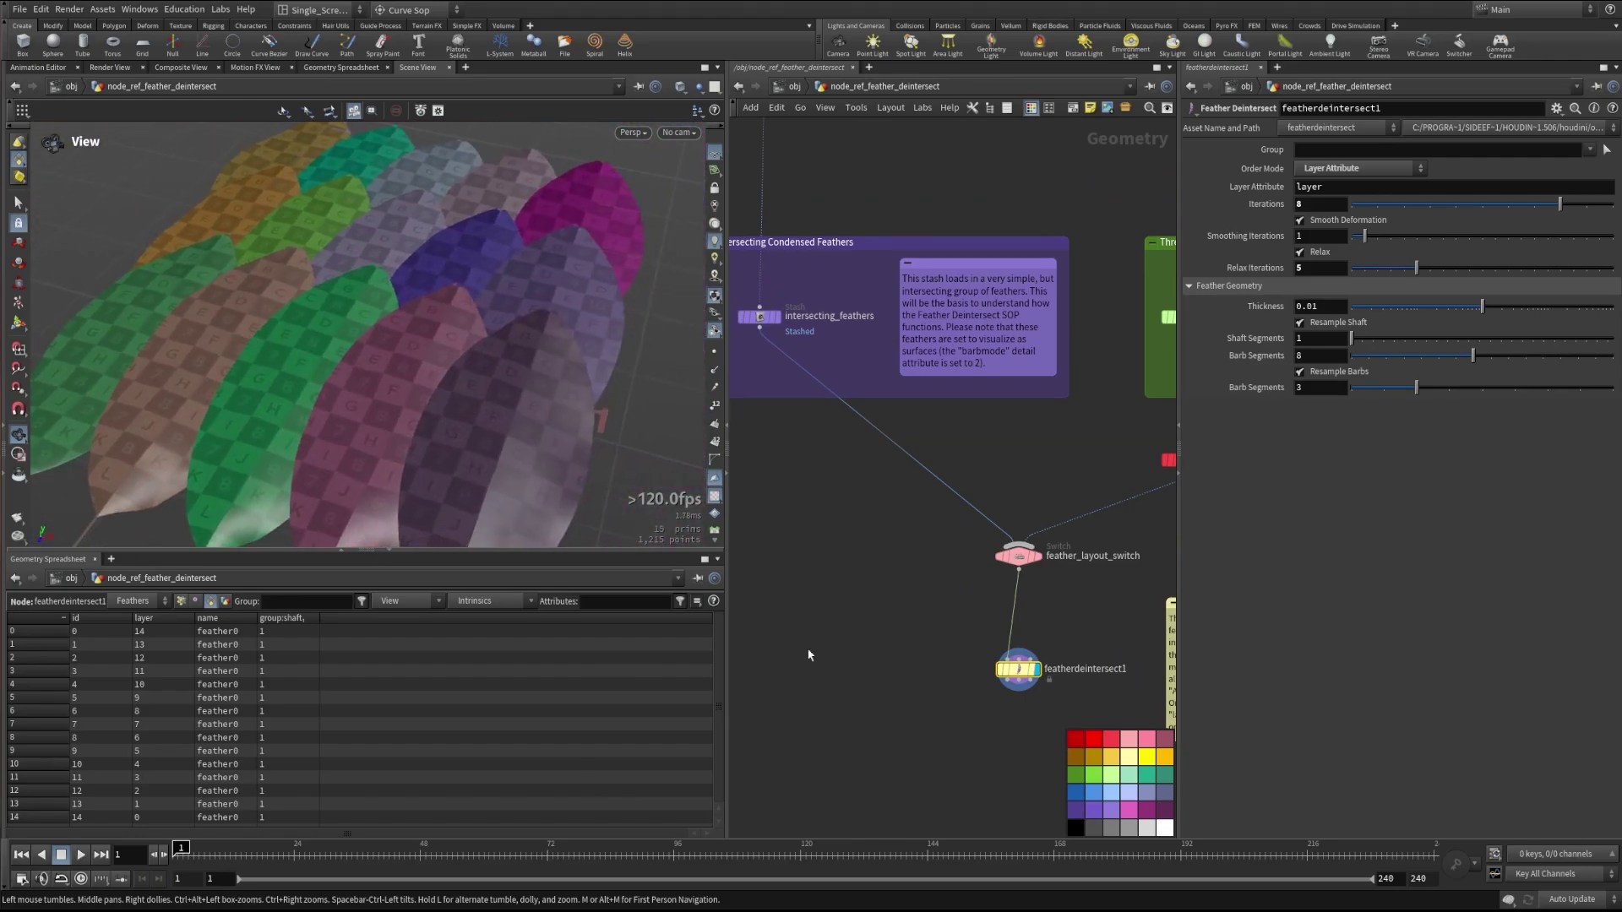
key(Return)
click(1328, 168)
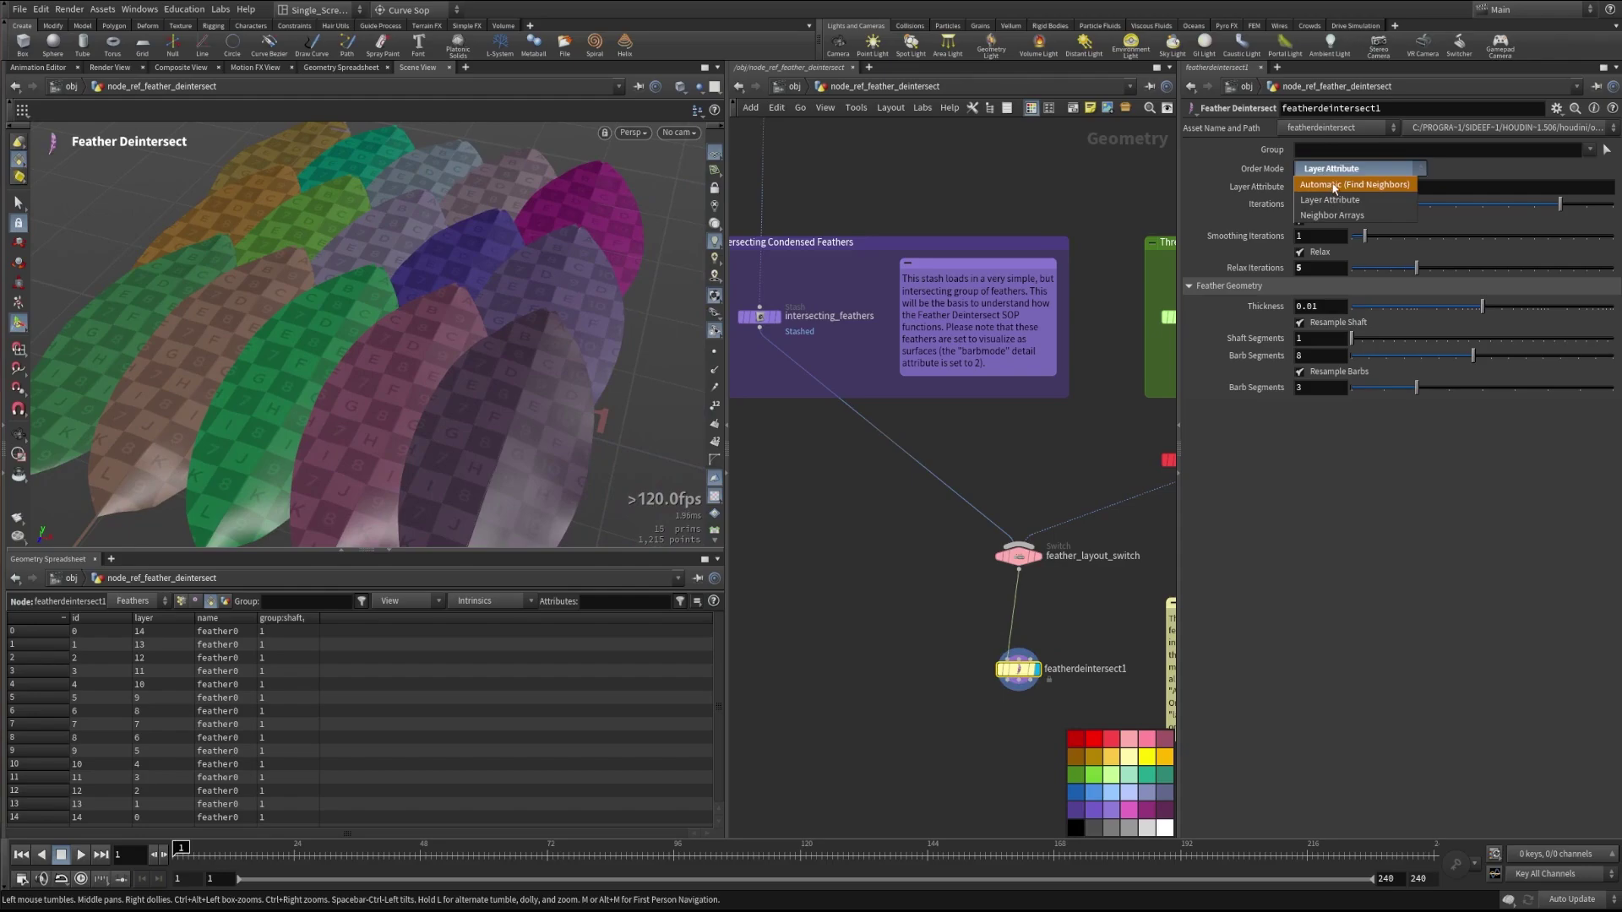
click(1332, 185)
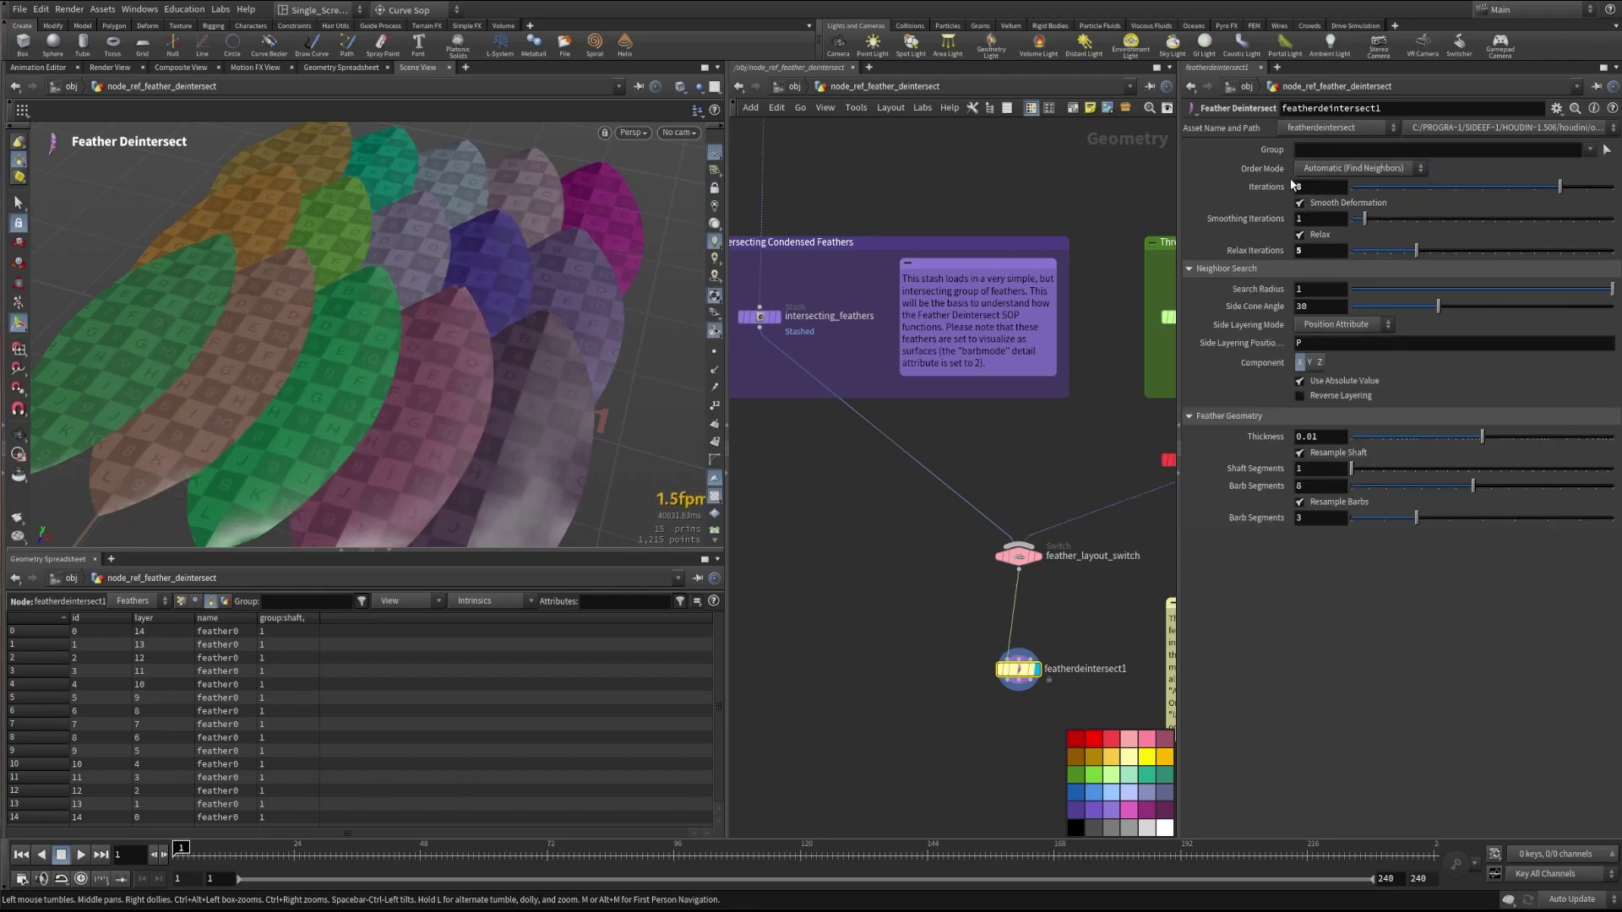
right_drag(251, 302, 271, 319)
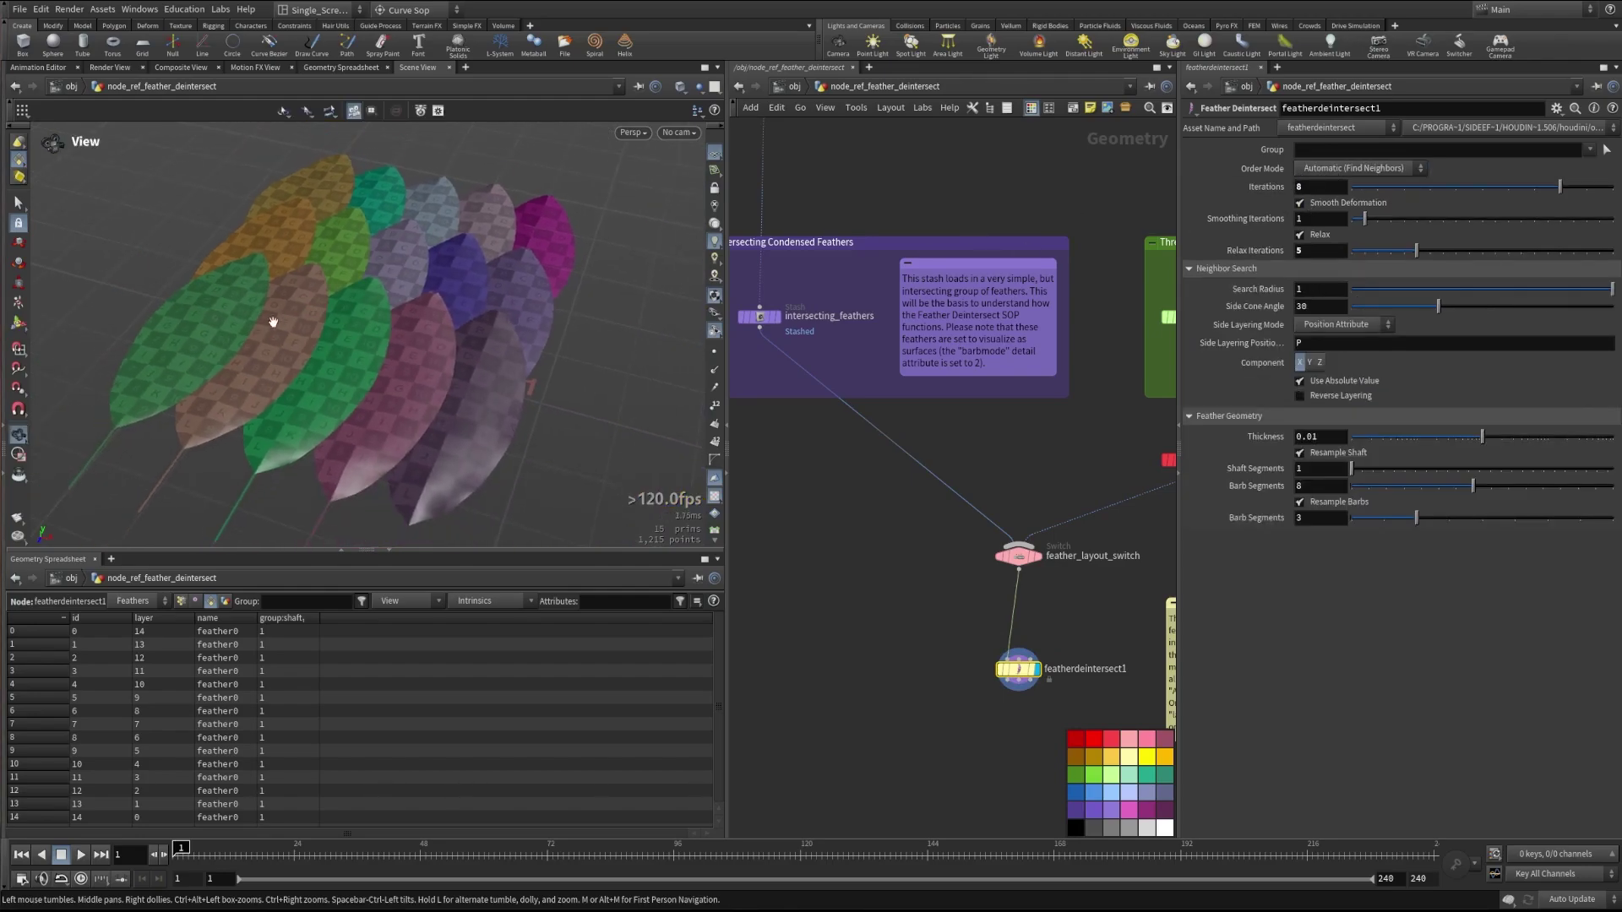
click(1352, 168)
click(1332, 185)
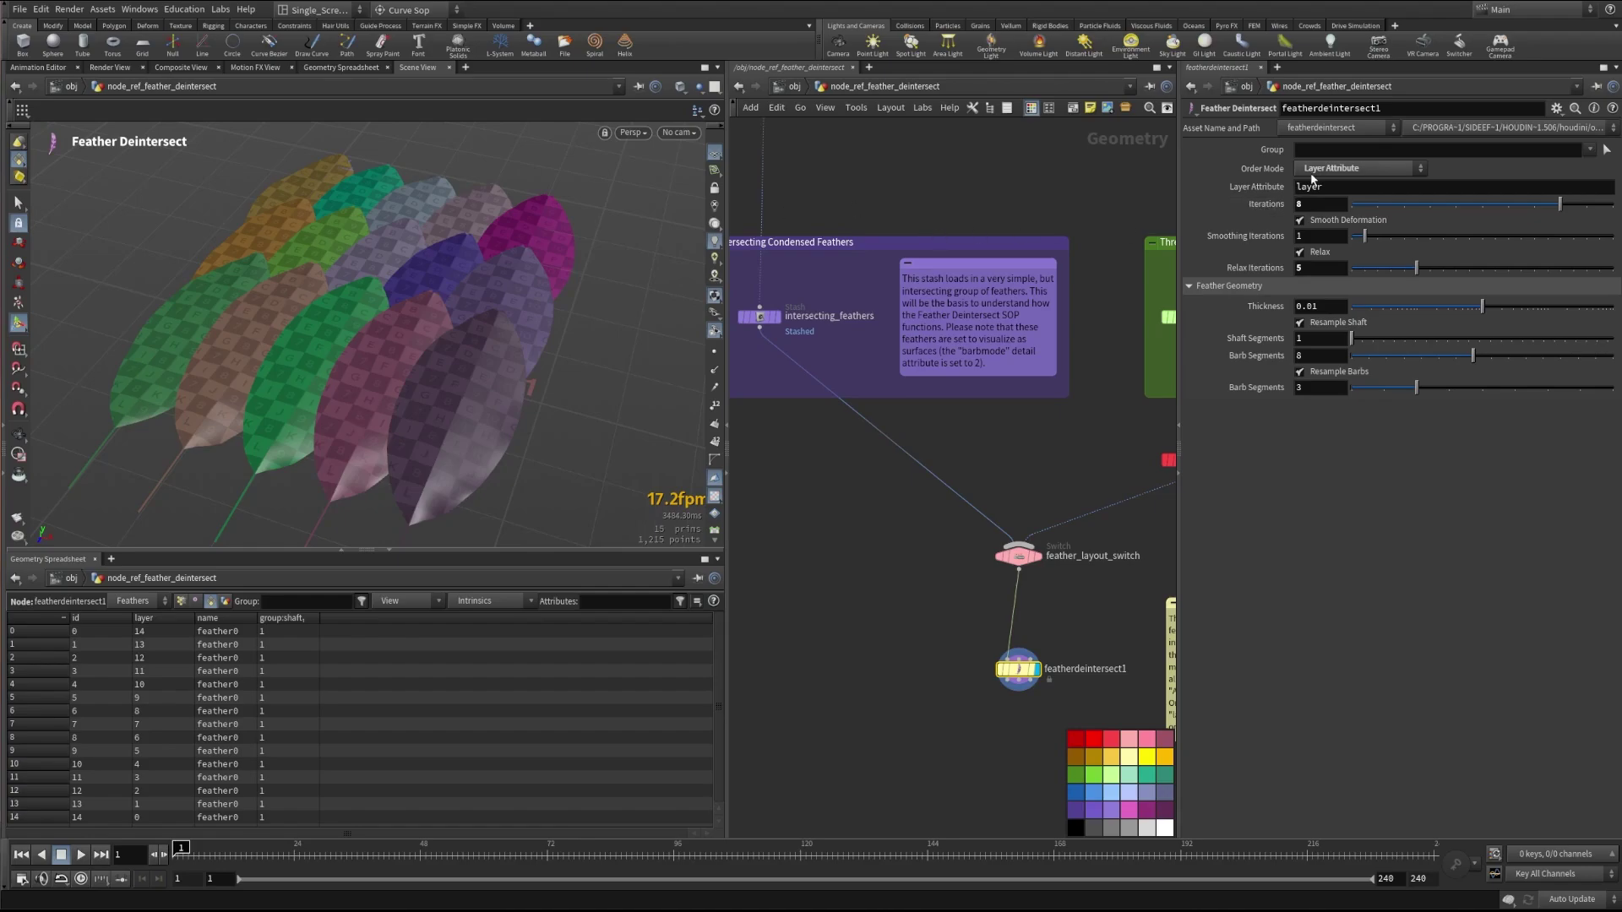
Step: Switch Order Mode to Neighbor Arrays, using the frontneighbors and rearneighbors attributes
click(1352, 168)
click(1332, 211)
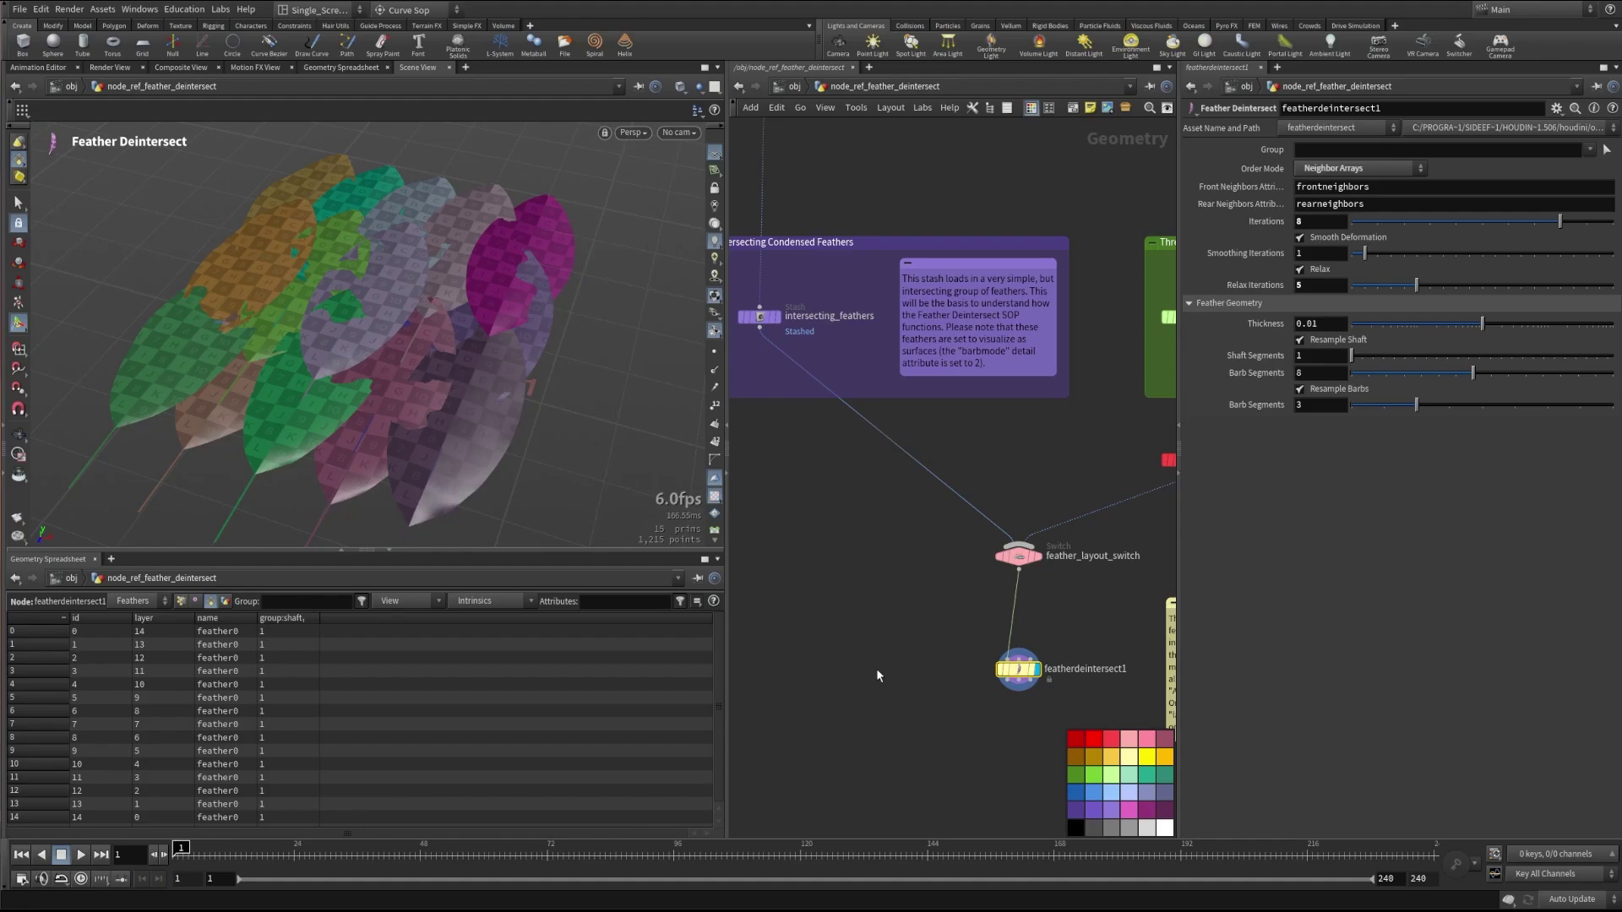
Step: Set Order Mode back to Layer Attribute and review the cleanly stacked fifteen feathers
click(1359, 169)
click(1352, 188)
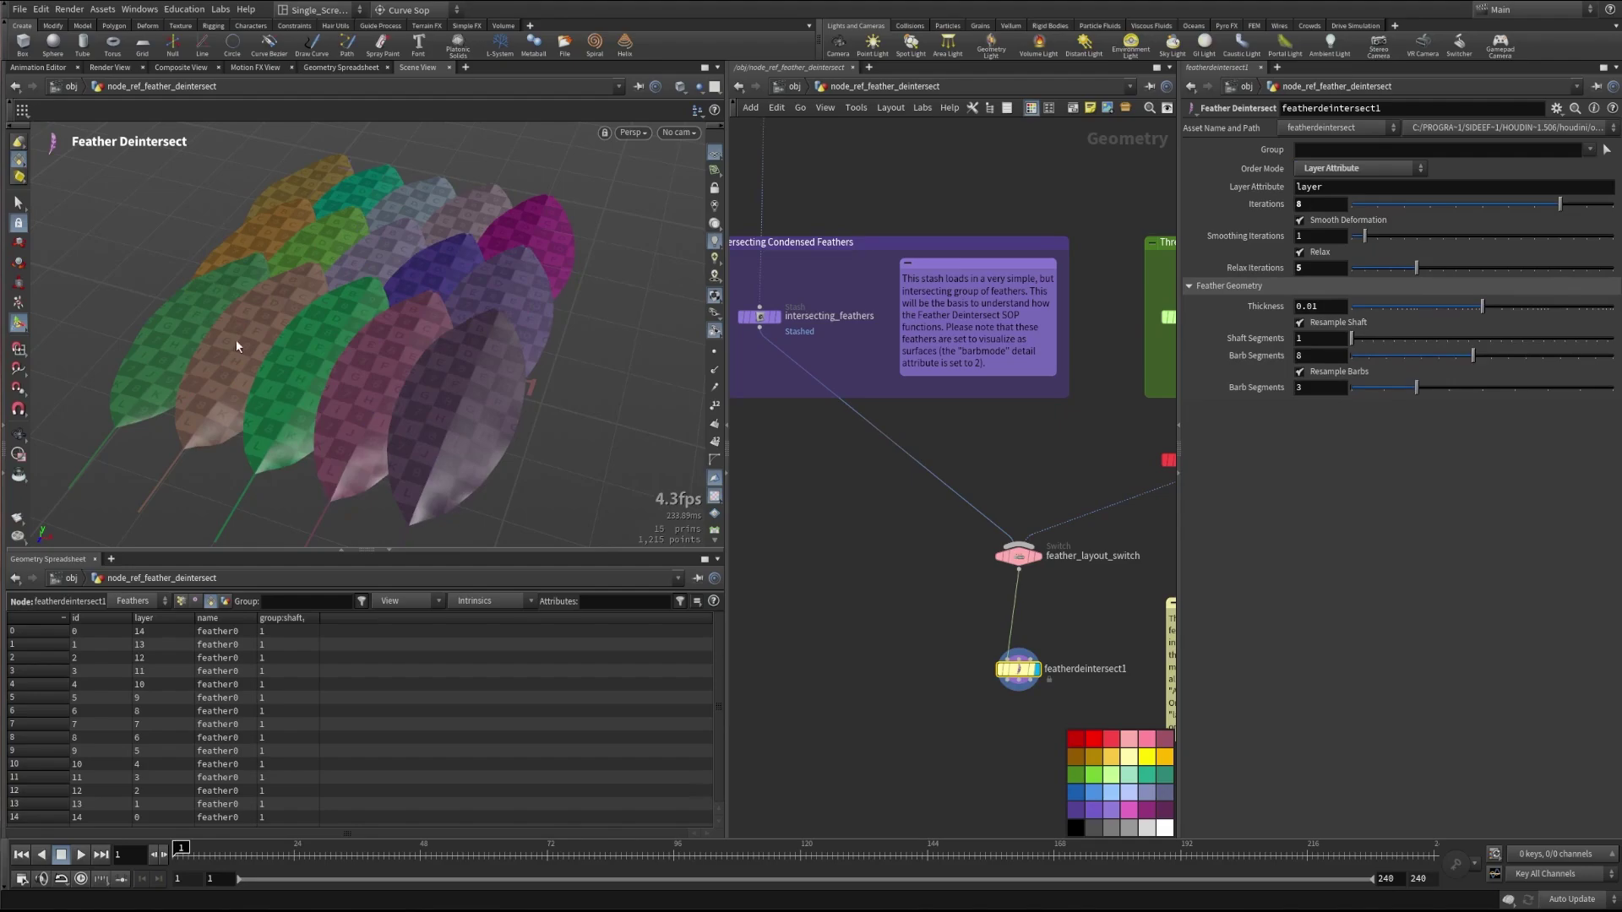
key(Escape)
drag(390, 425, 370, 376)
key(Return)
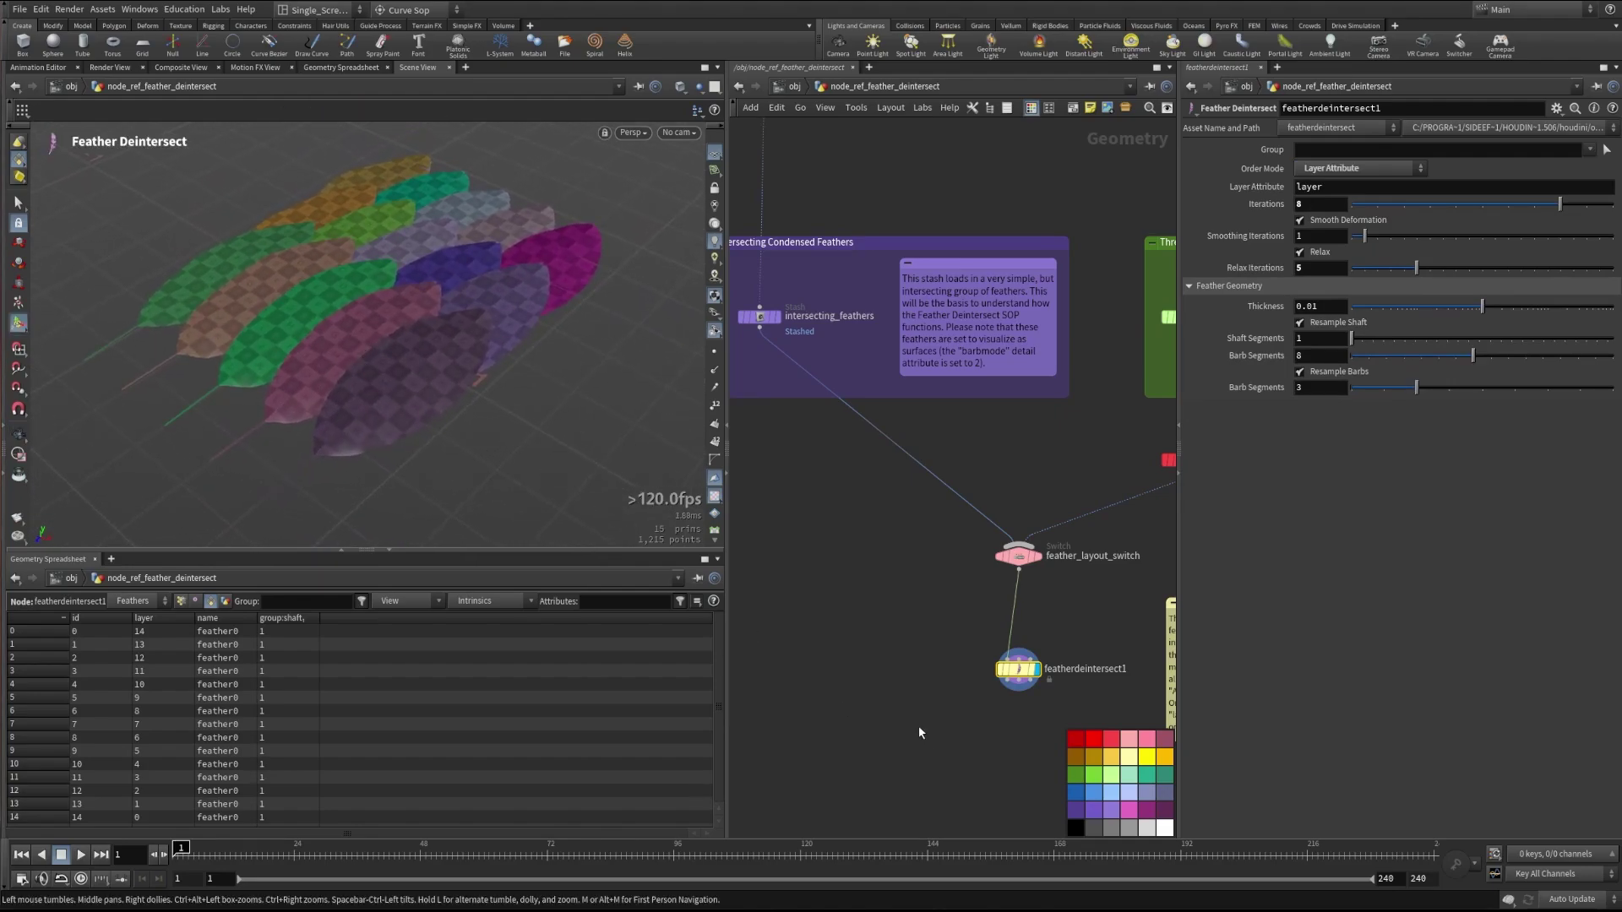